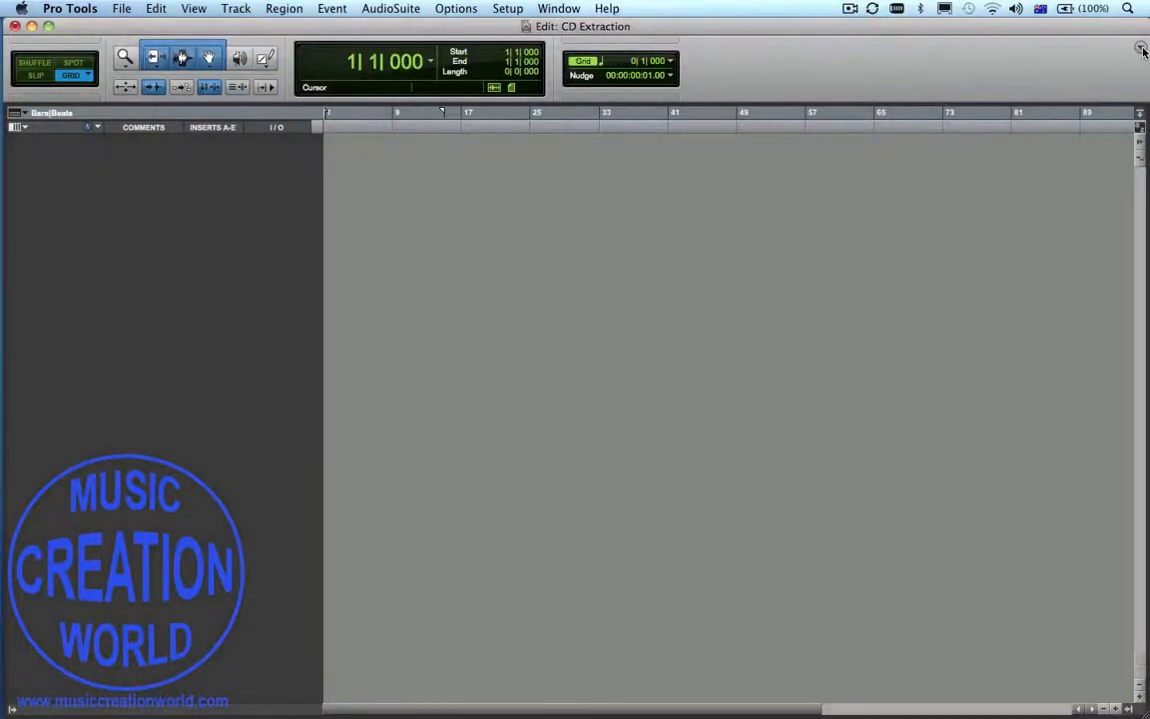
Show the MIDI Controls, the Transport and the Regions List in the Edit window
click(1141, 47)
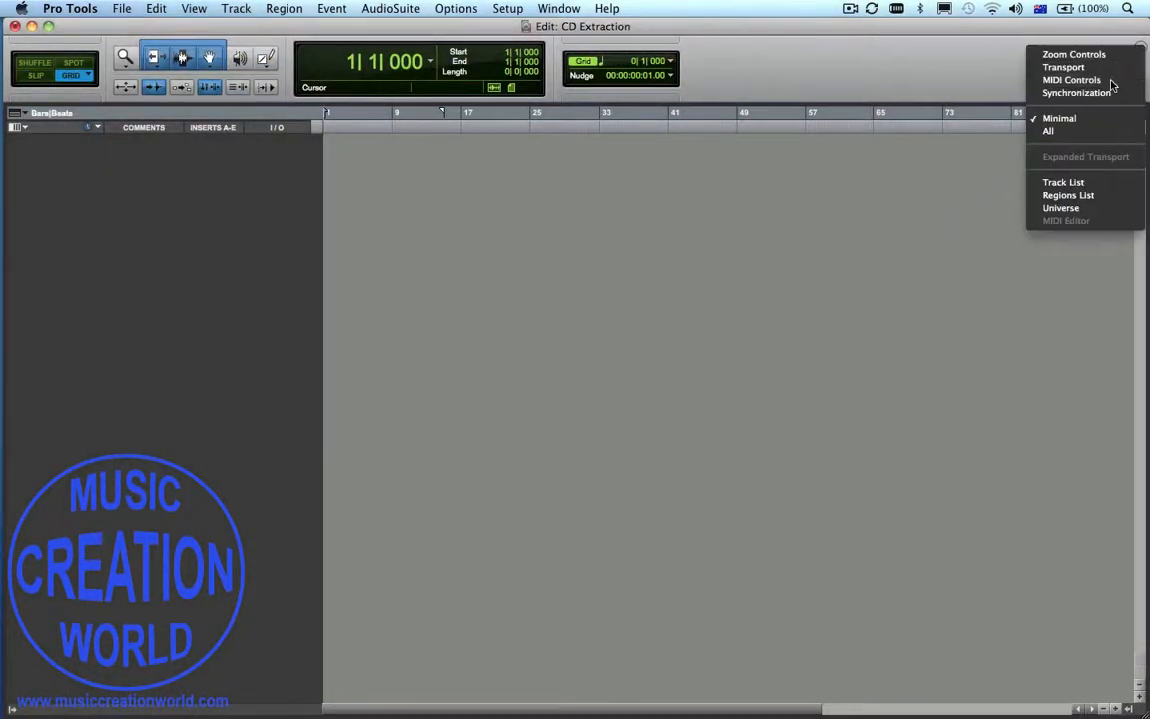
click(1112, 82)
click(1141, 47)
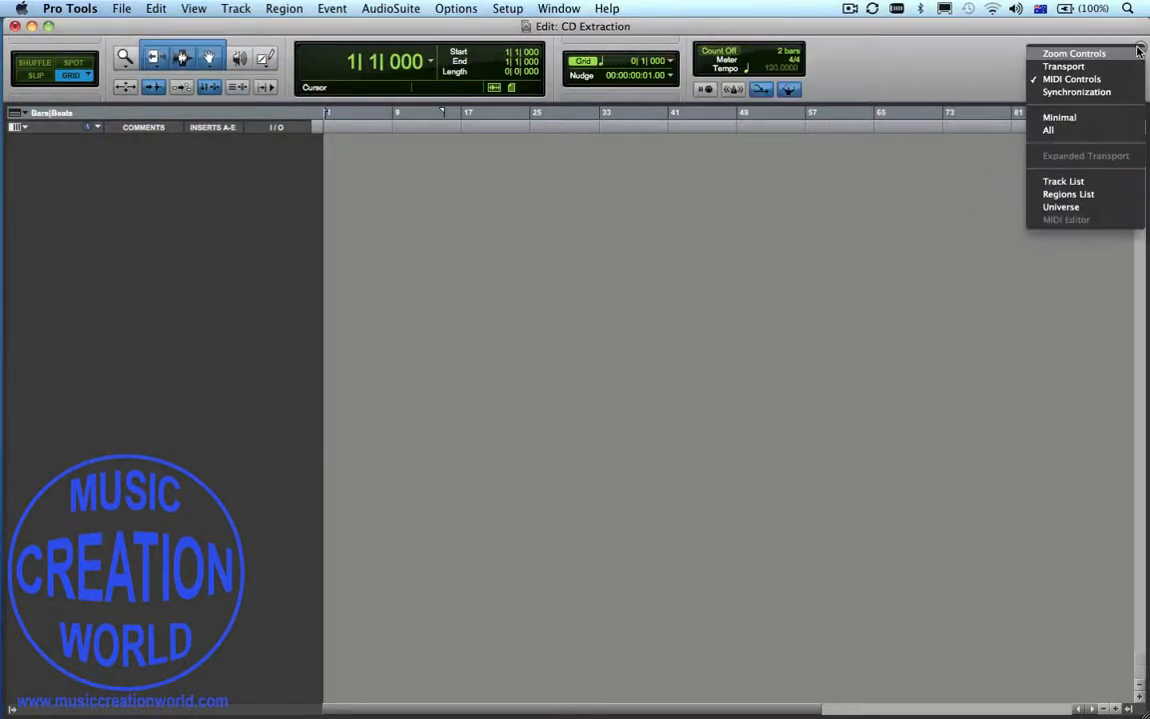
click(1090, 67)
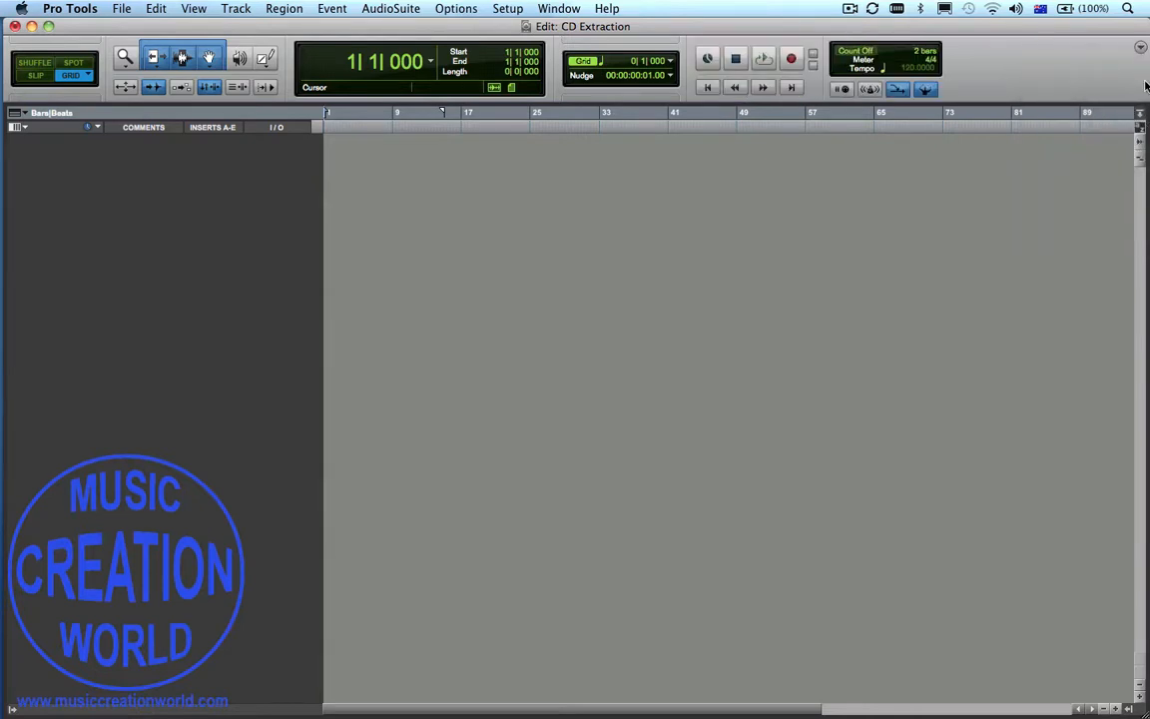
click(1140, 47)
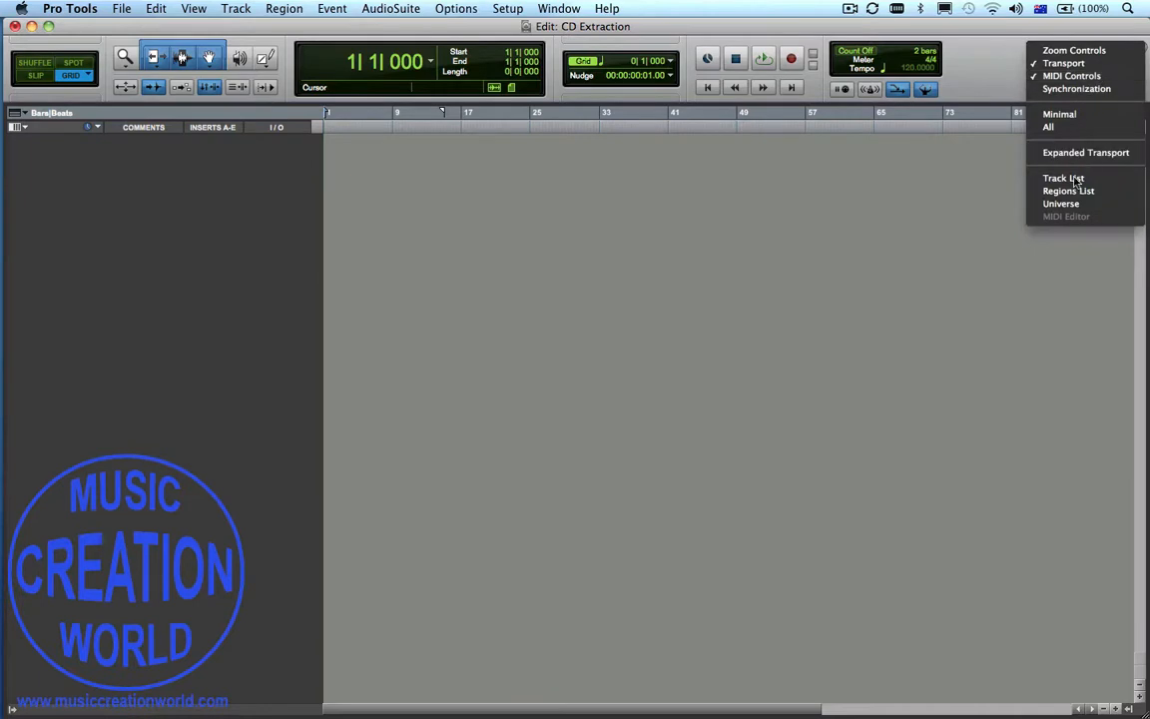
click(1068, 191)
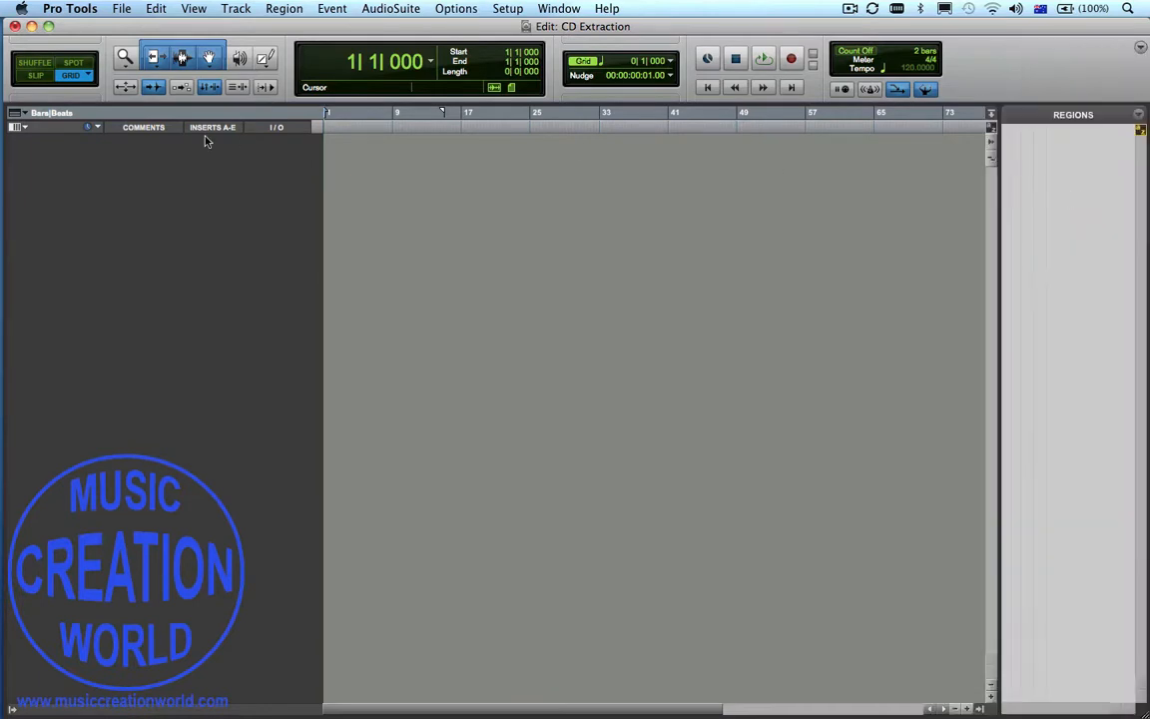
Display the Tempo and Minutes:Seconds rulers below the Bars|Beats ruler
click(25, 116)
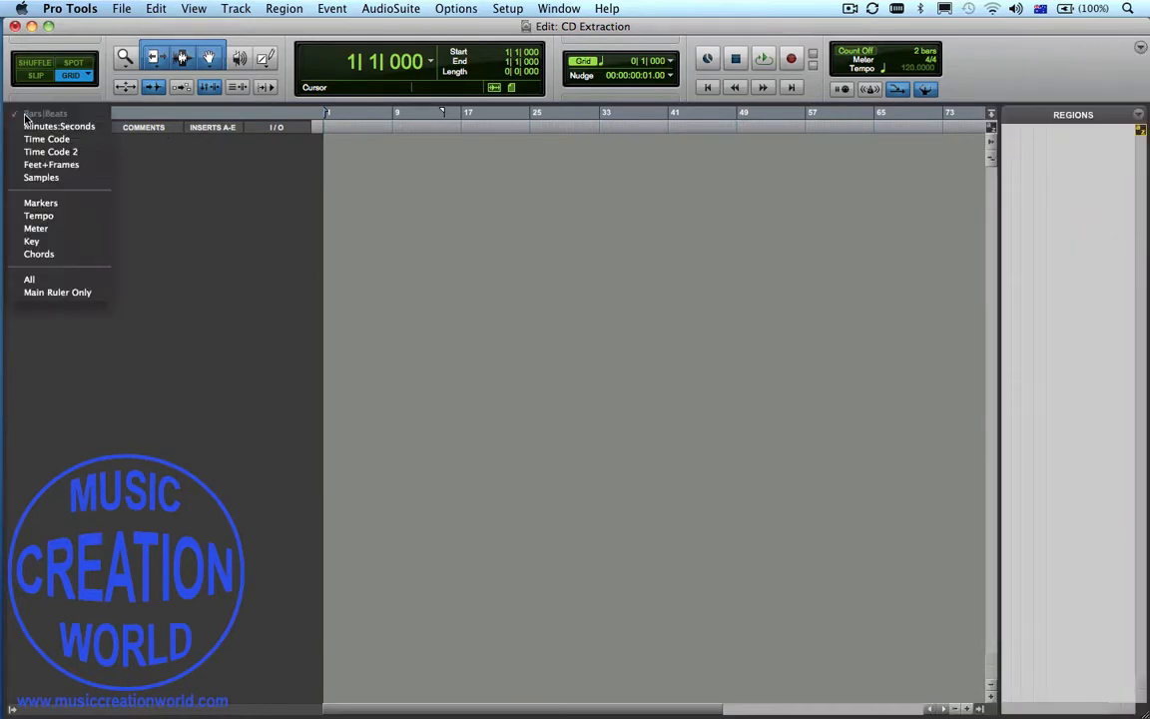
click(43, 219)
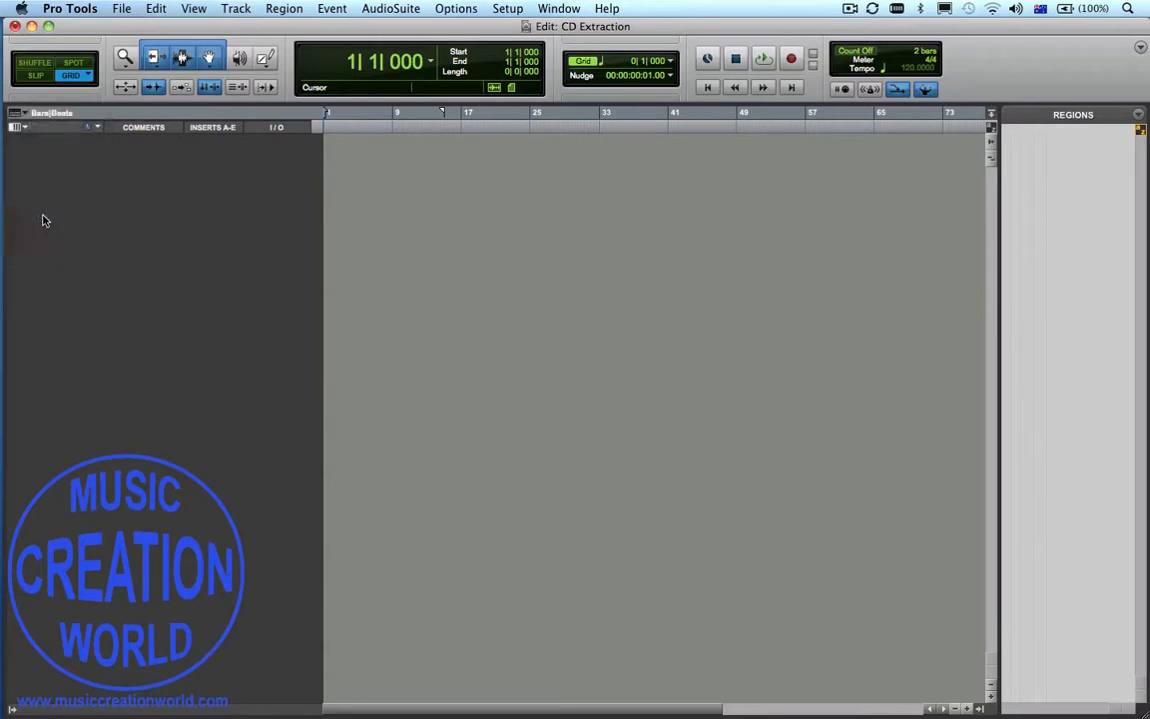
click(25, 115)
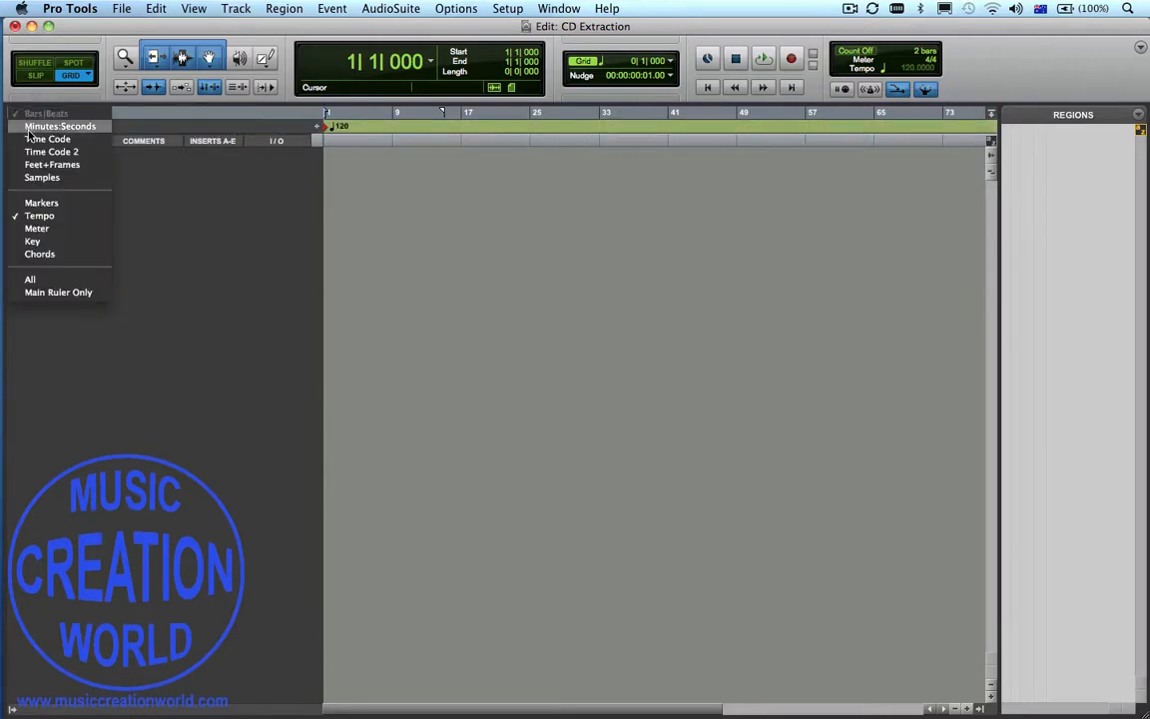
click(30, 130)
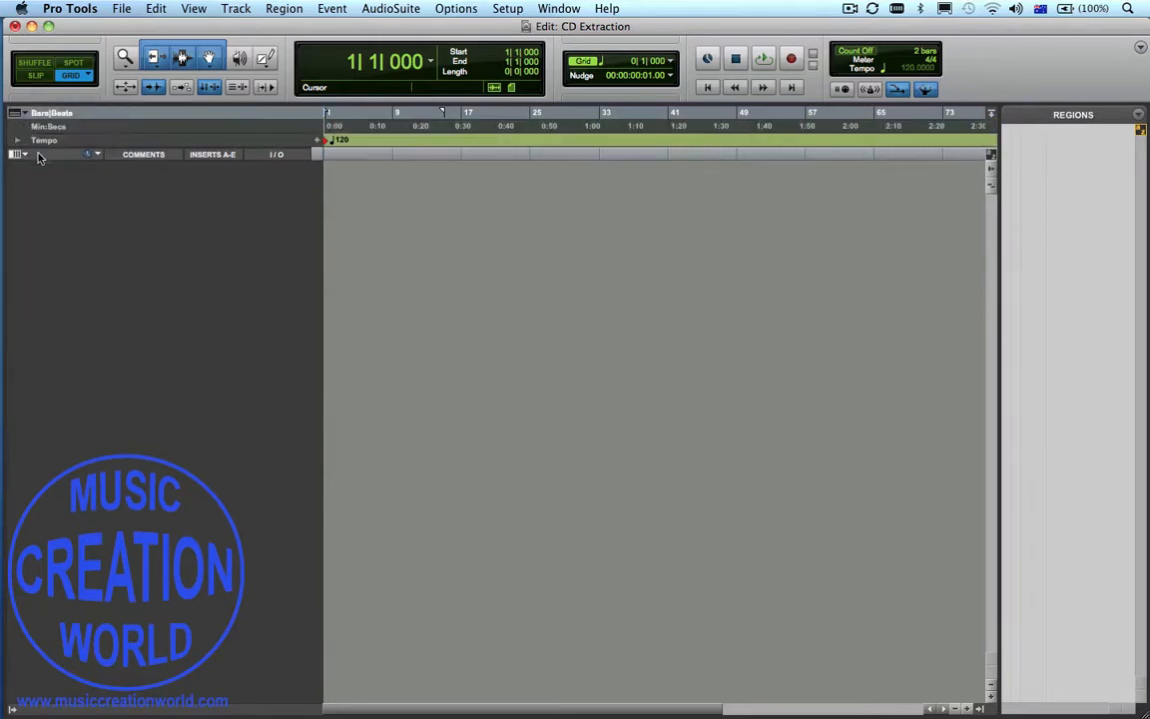
click(16, 155)
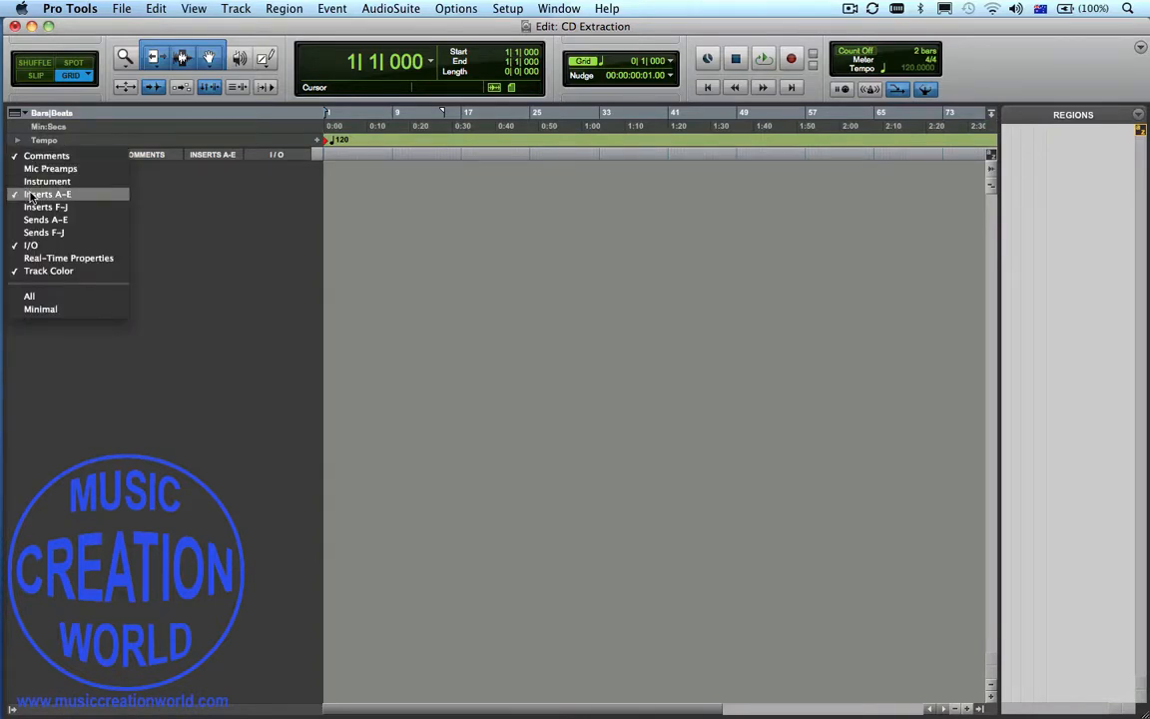
click(40, 247)
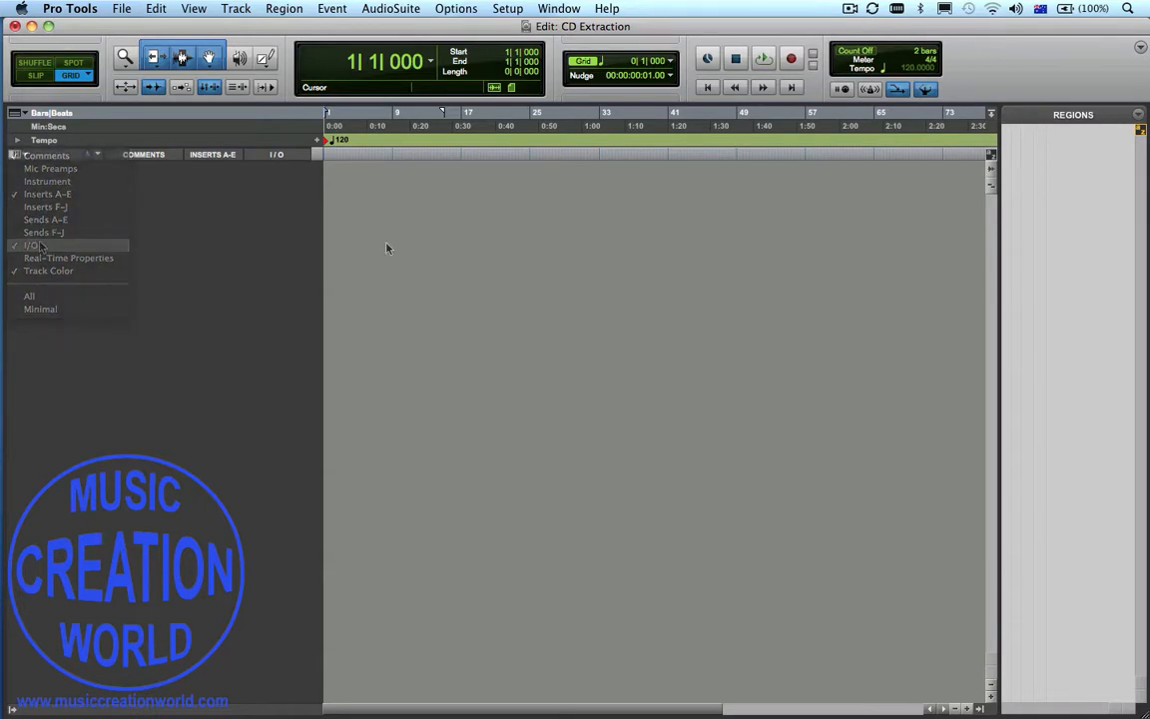
Start an audio import, select "2 Cuban Mambo" from the Tango & Mambo Caliente! CD and preview it
click(119, 9)
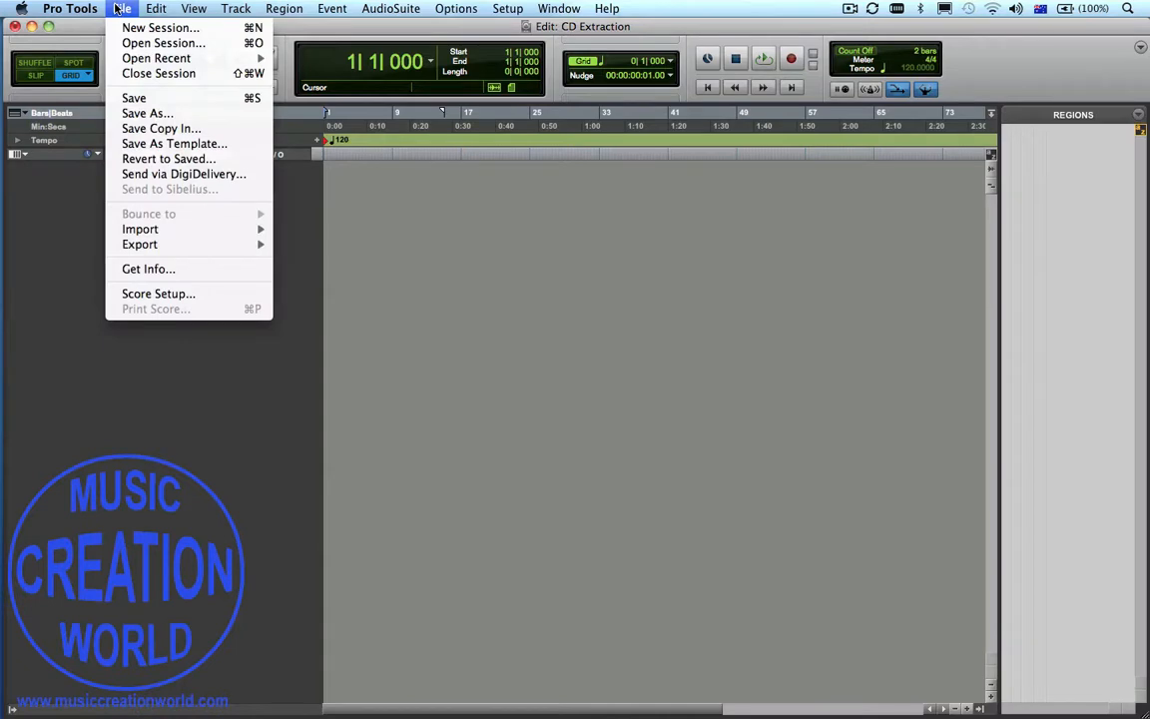
mouse_move(152, 231)
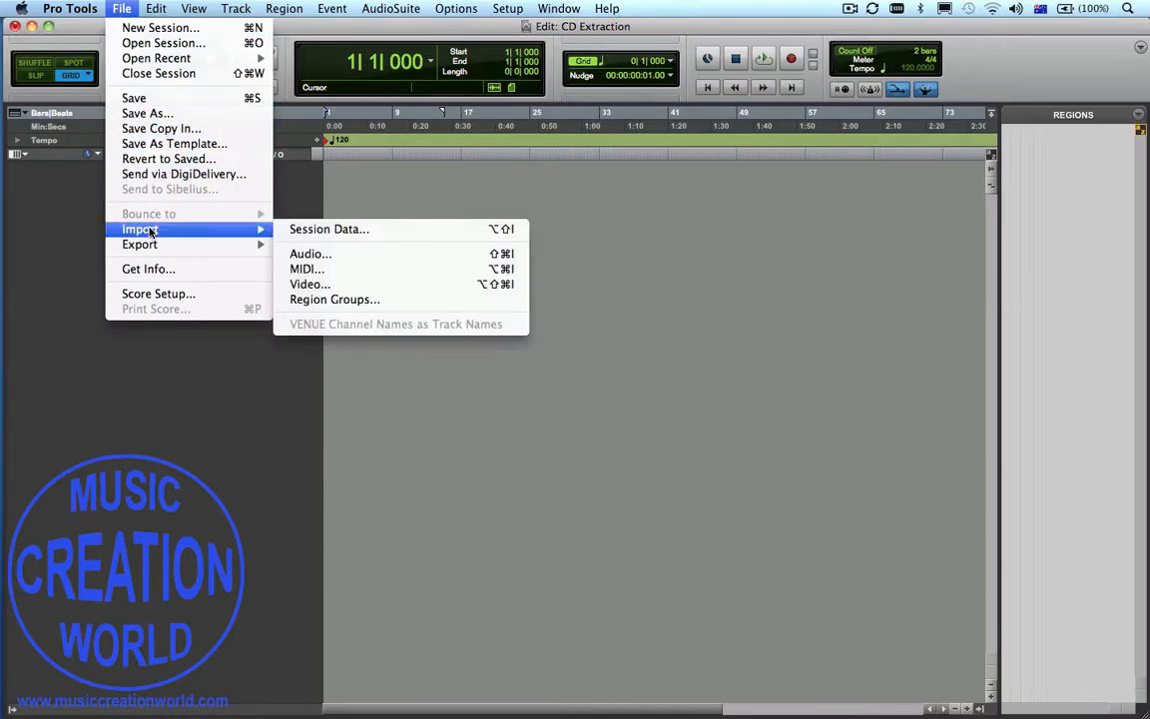
click(299, 253)
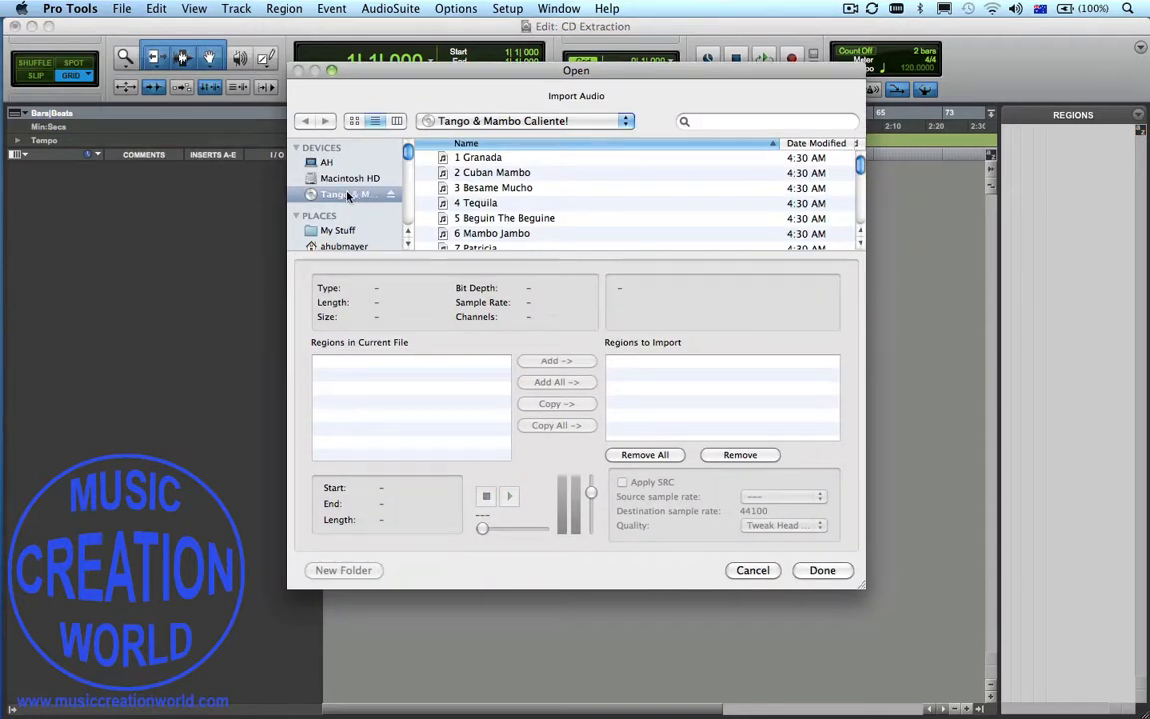
click(475, 174)
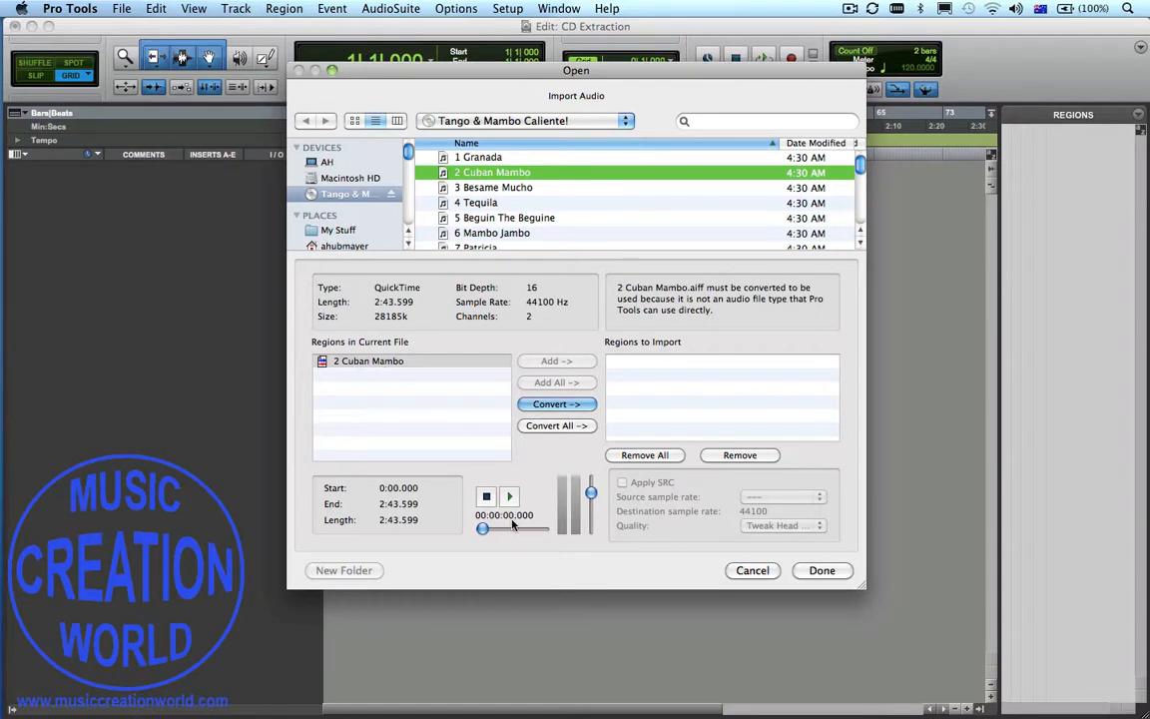
click(509, 498)
click(487, 497)
Convert 2 Cuban Mambo for import, accept the destination folder and place it on a new track at Session Start
click(589, 404)
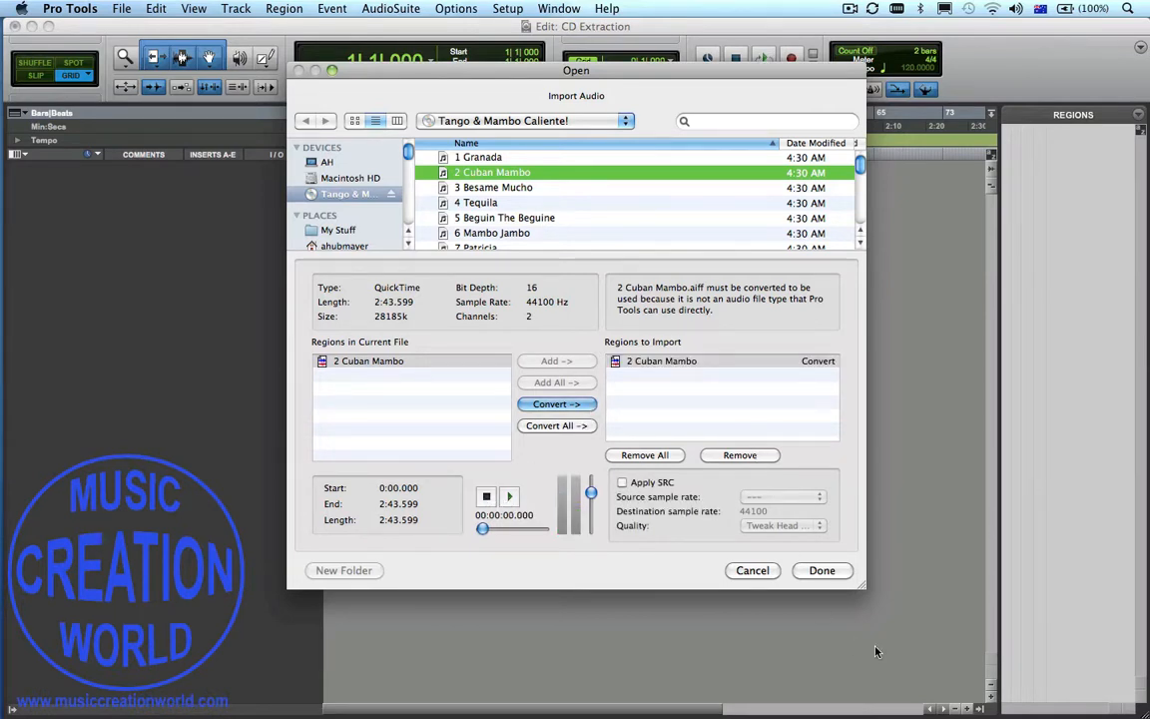
click(831, 574)
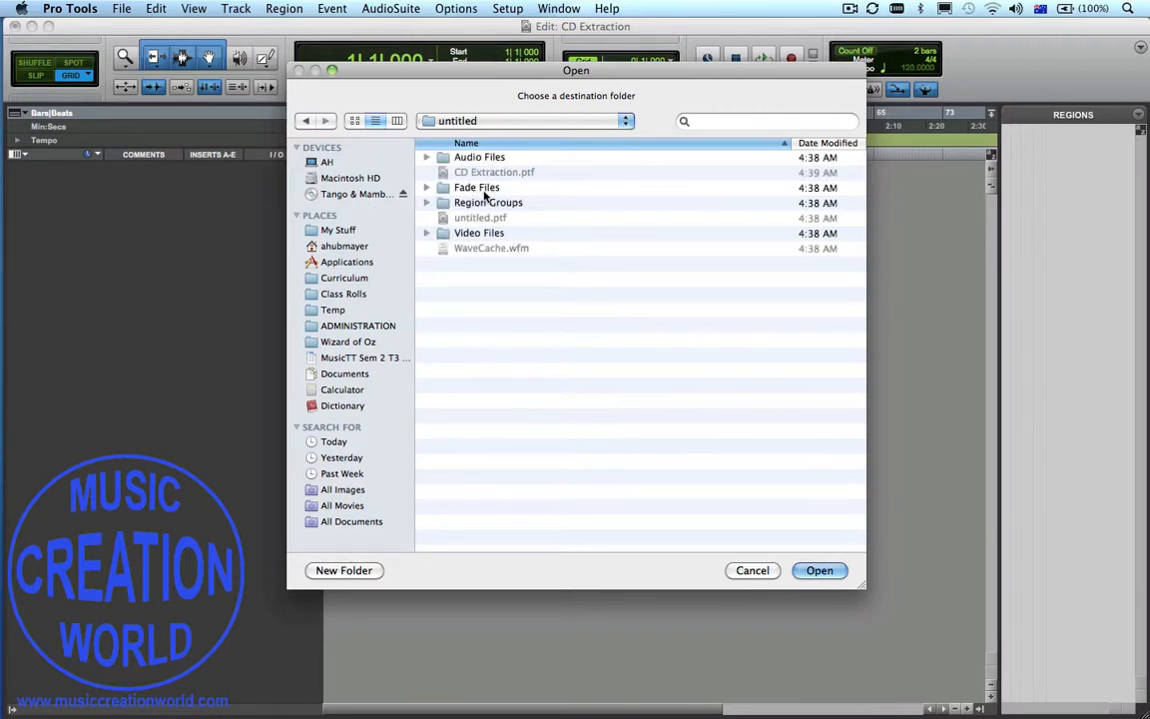
click(819, 570)
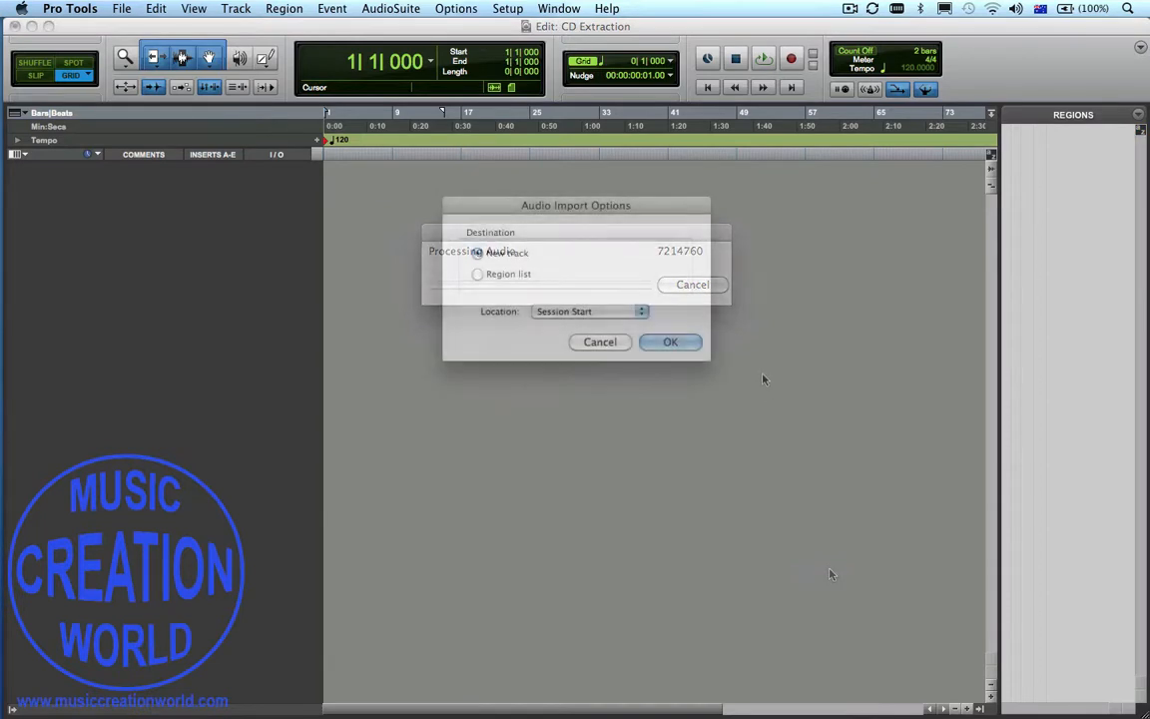
click(672, 342)
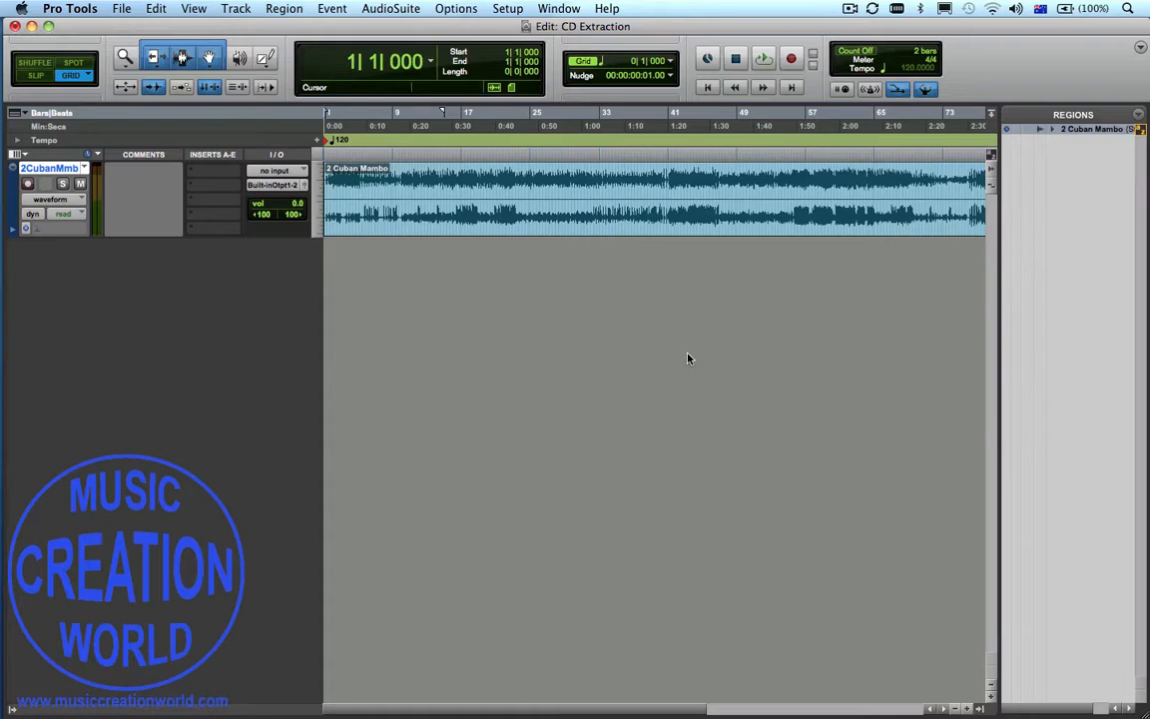
Audition the Cuban Mambo track from the start, from bar 10 and from 6|3|000
click(764, 60)
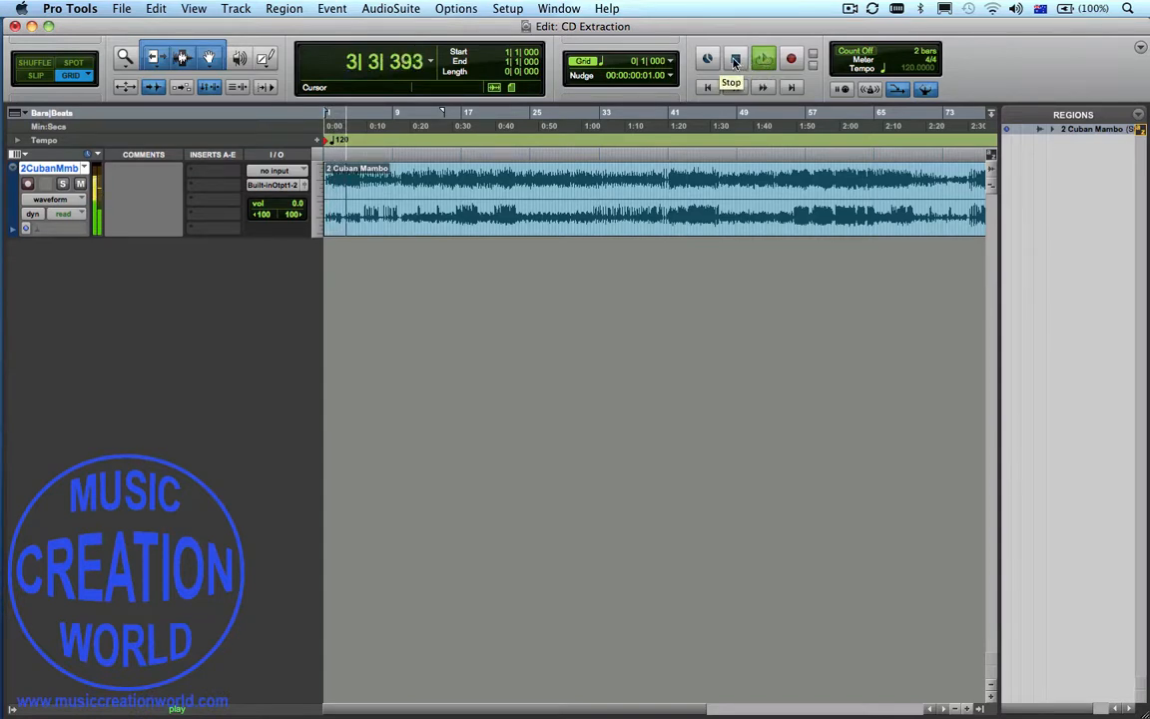
click(734, 62)
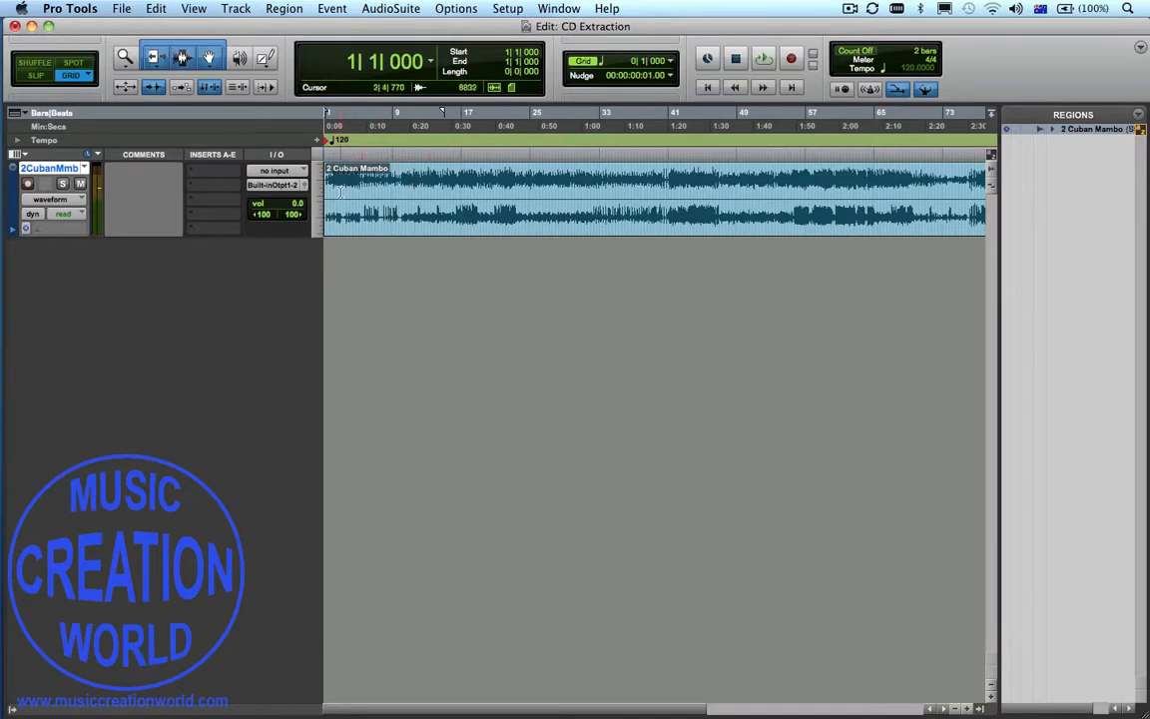
click(403, 190)
key(space)
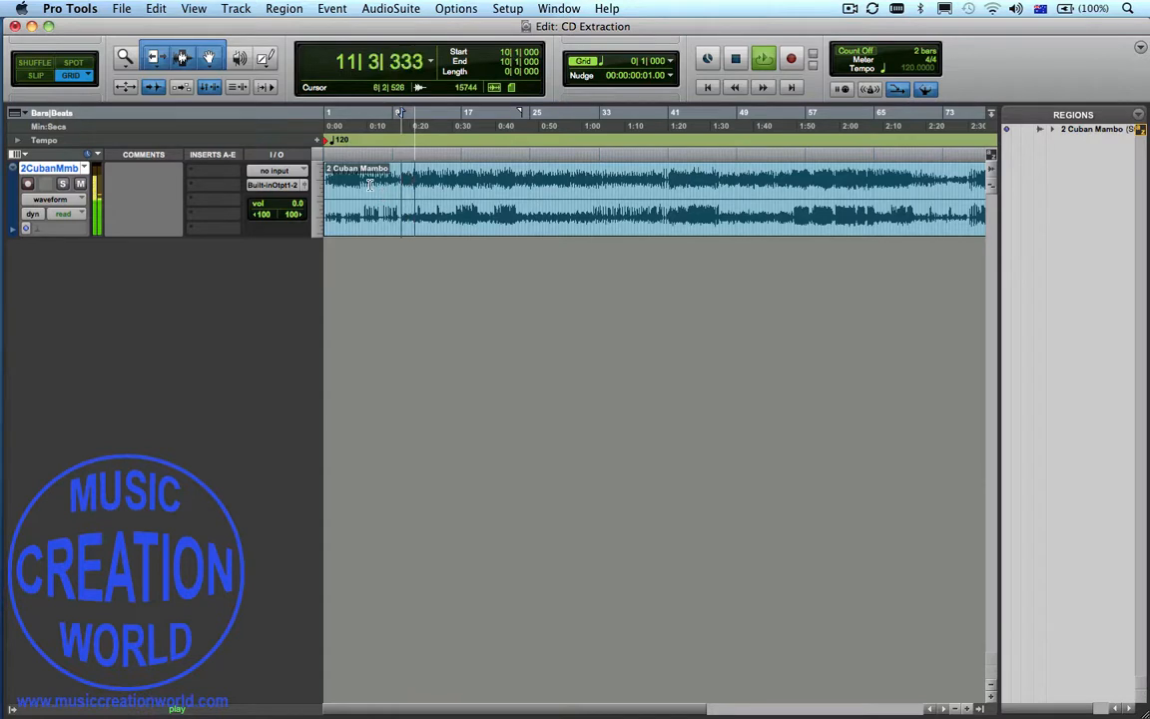
key(space)
click(369, 185)
key(space)
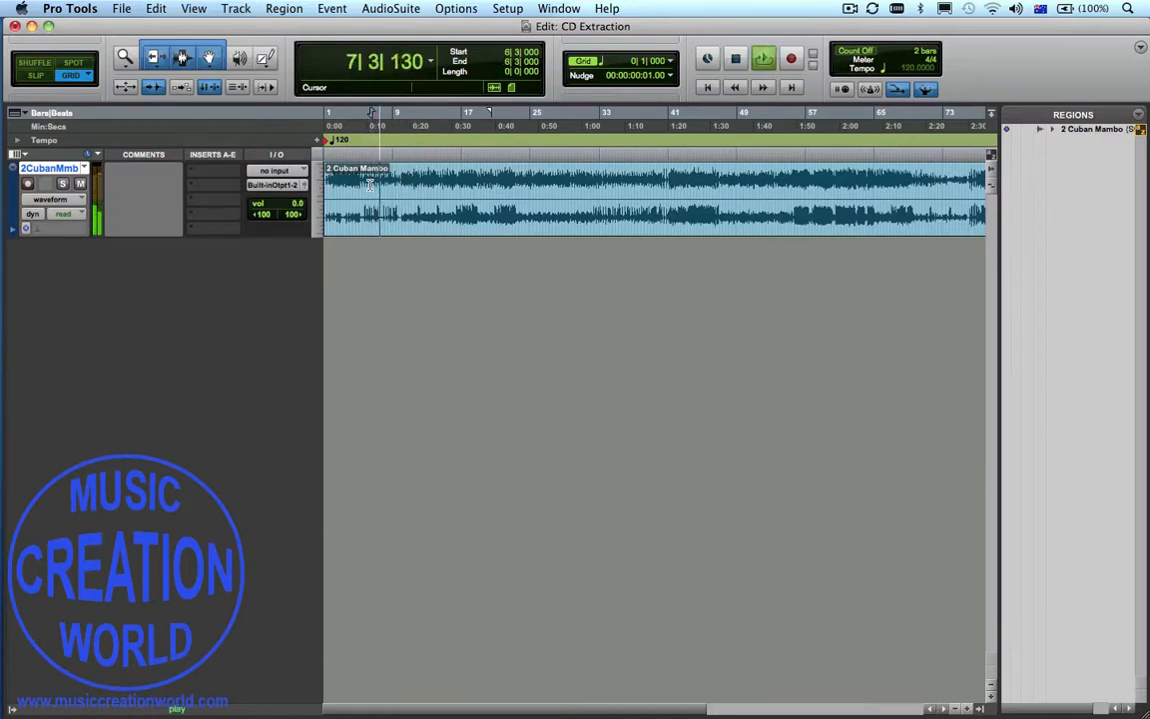
key(space)
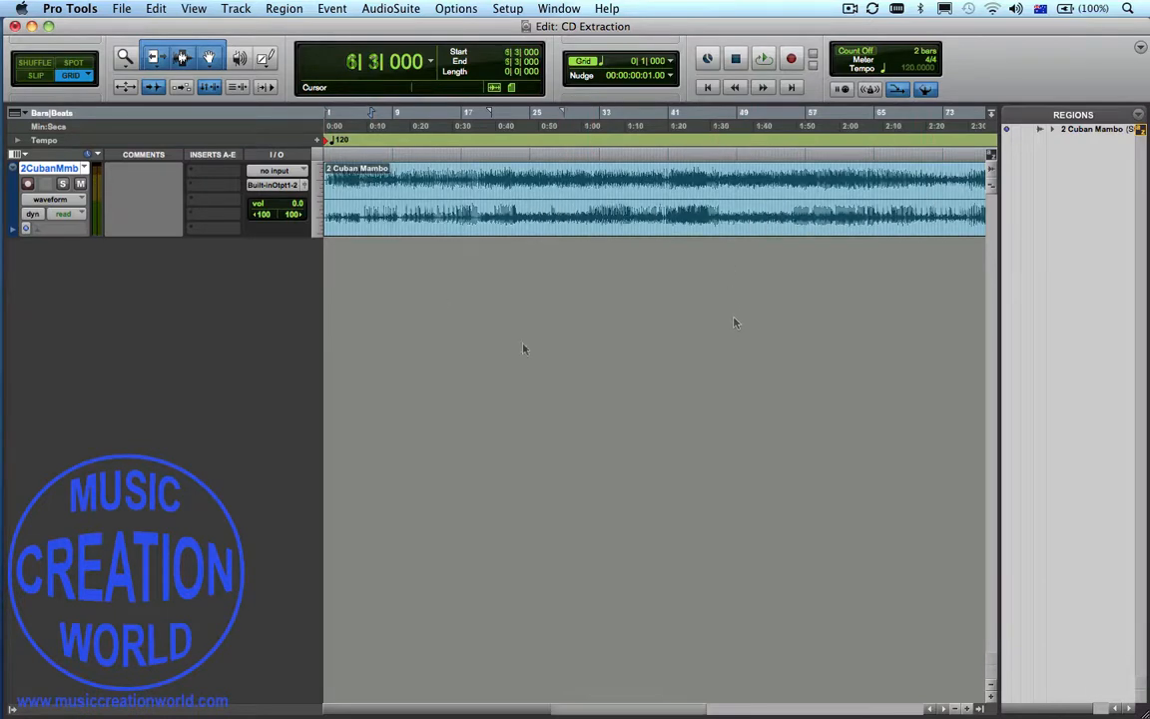
Switch to Slip mode and use Tab to Transients to place the edit cursor on the track's first transient at 1|2|330
key(Return)
key(super+])
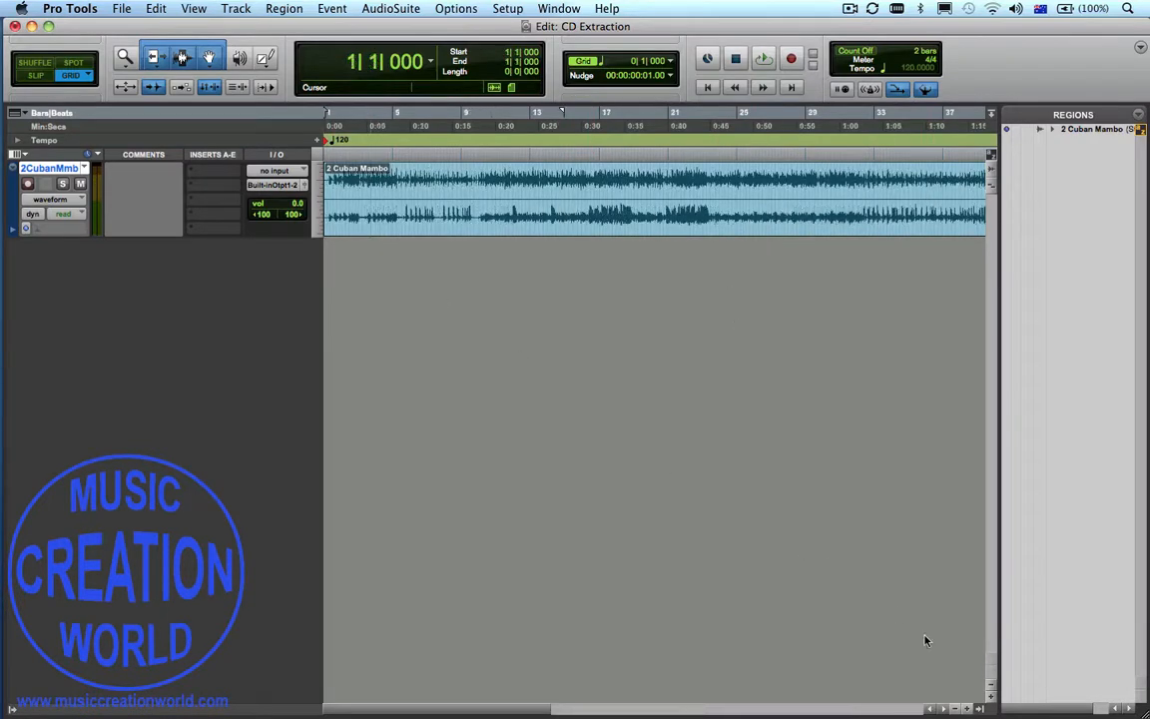
click(973, 710)
key(super+])
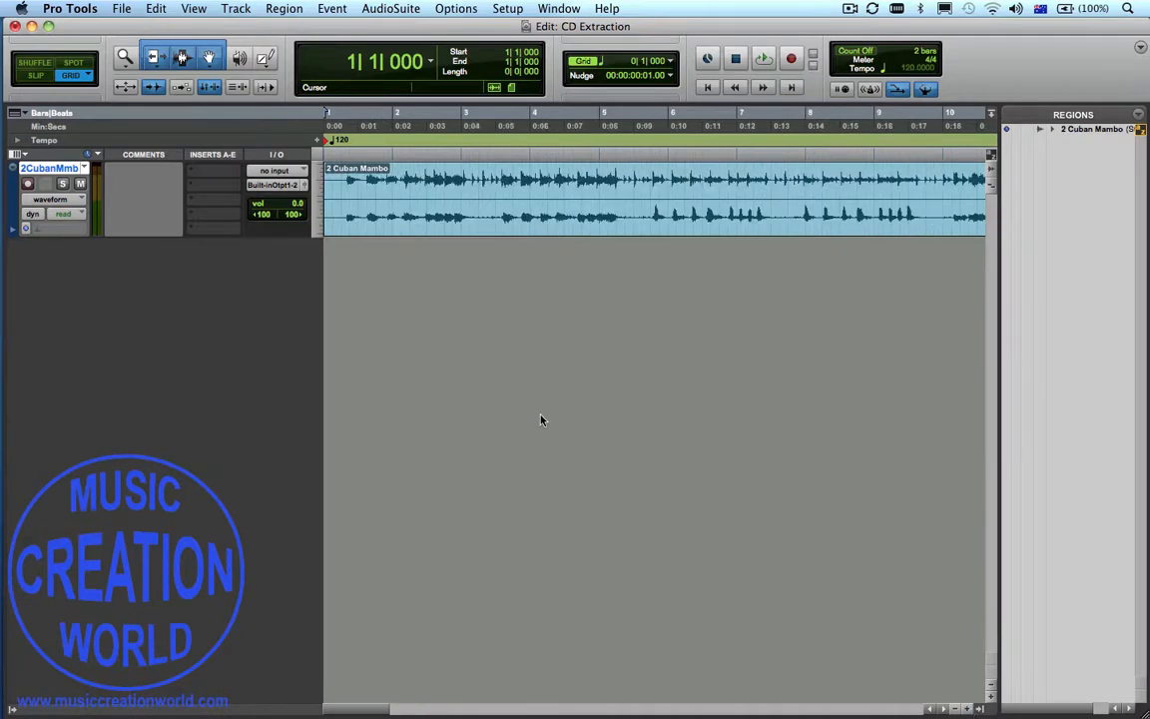
click(37, 76)
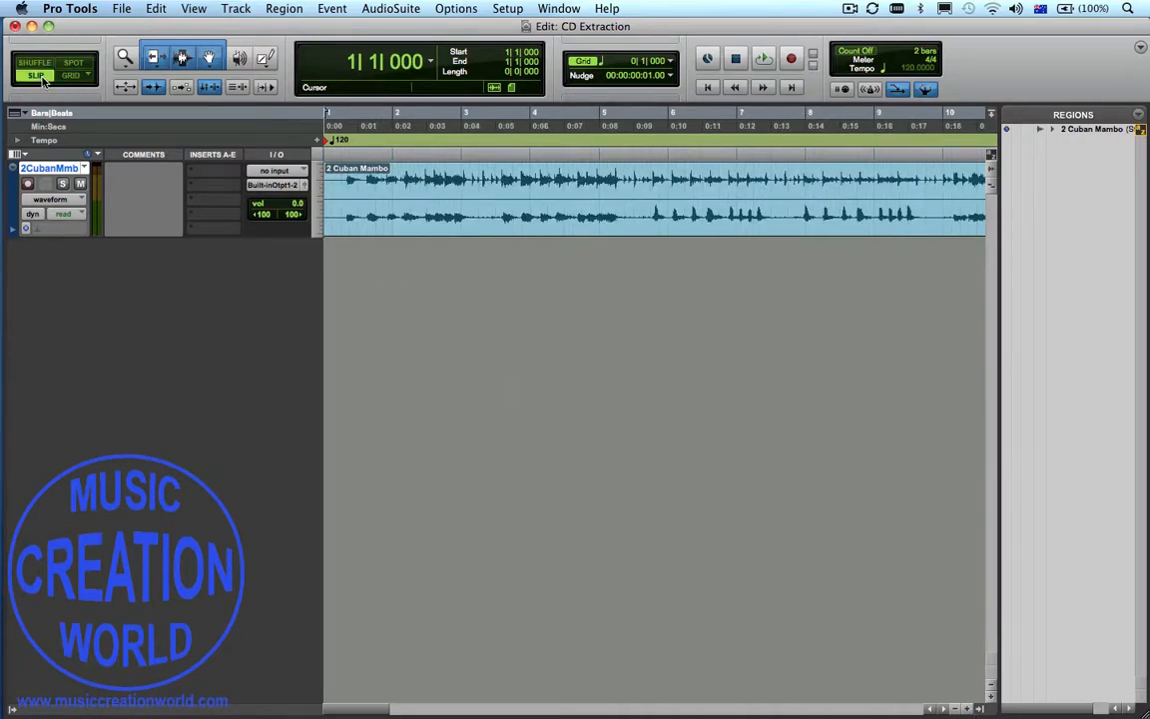
click(153, 87)
click(336, 187)
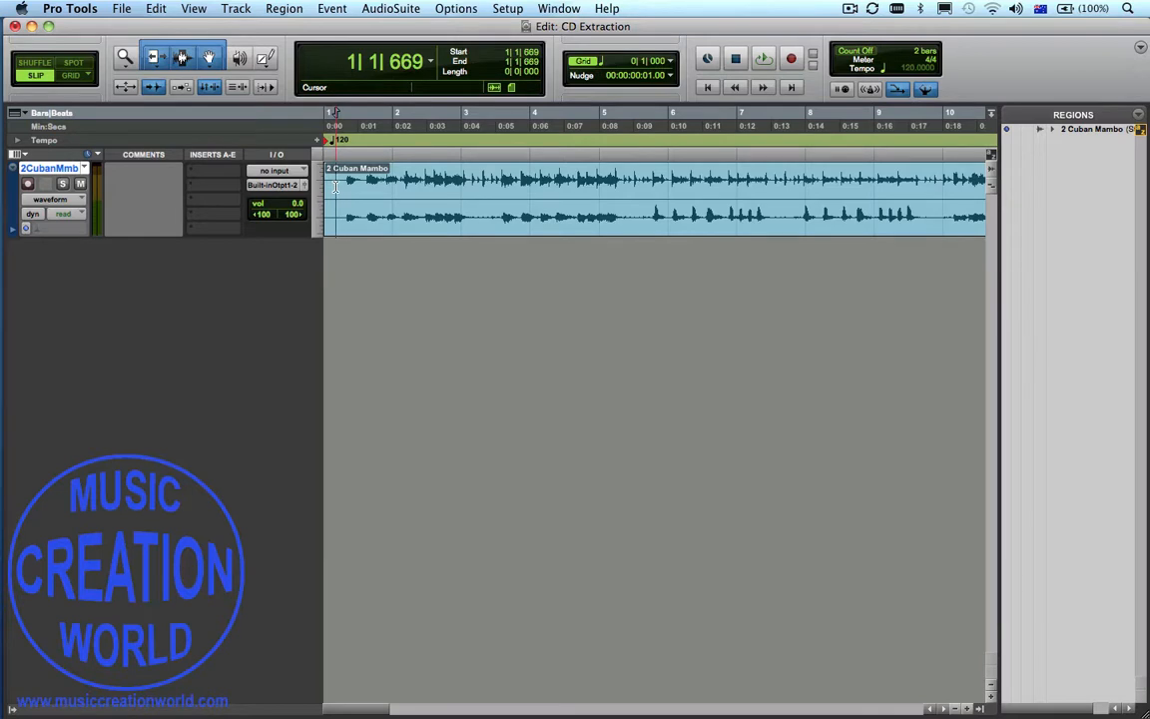
key(Tab)
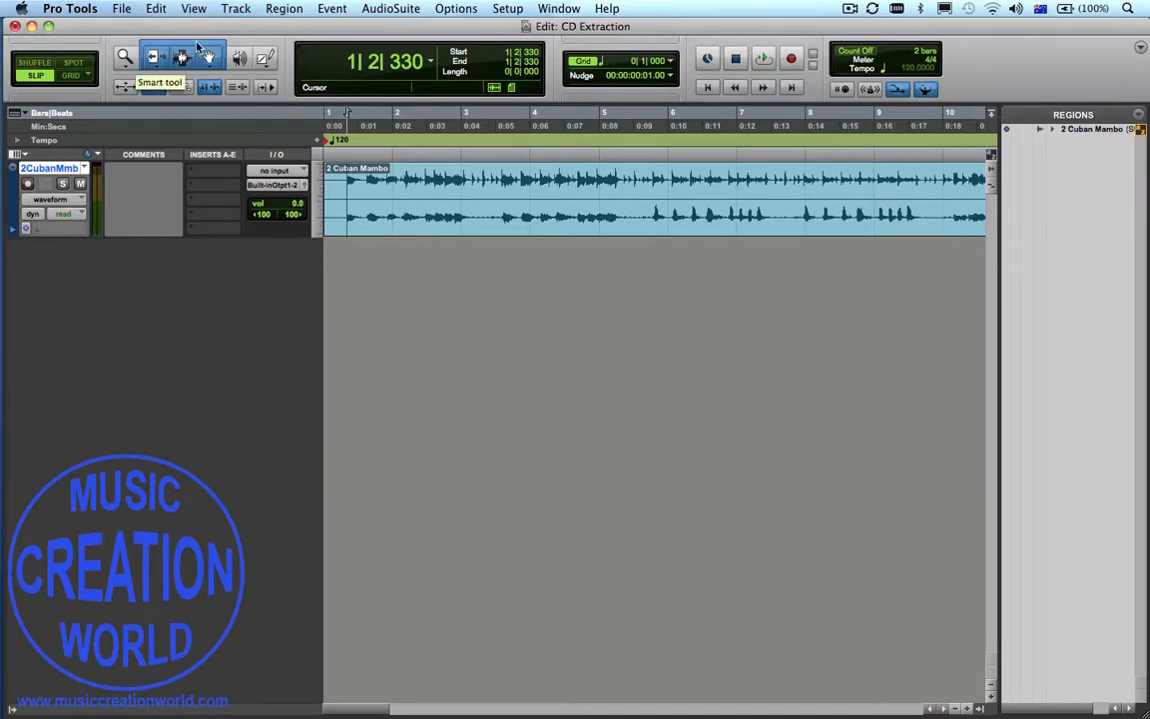
Play the track from the first transient for about two bars to hear where the phrase ends
click(765, 62)
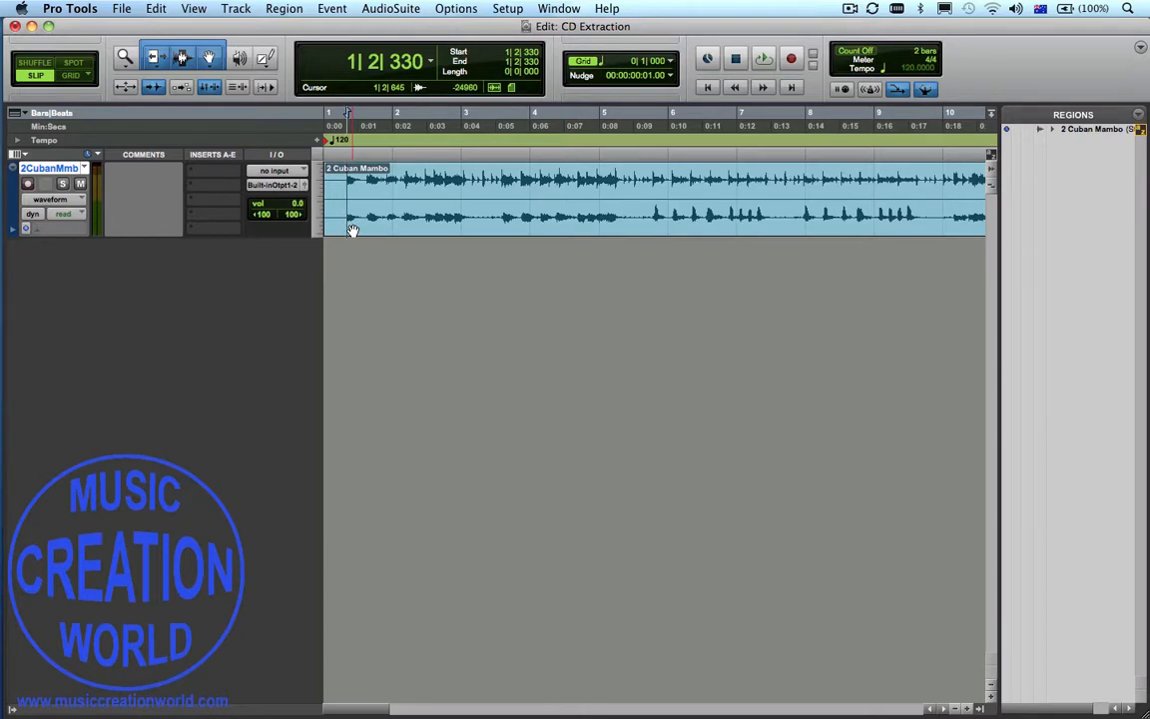
key(space)
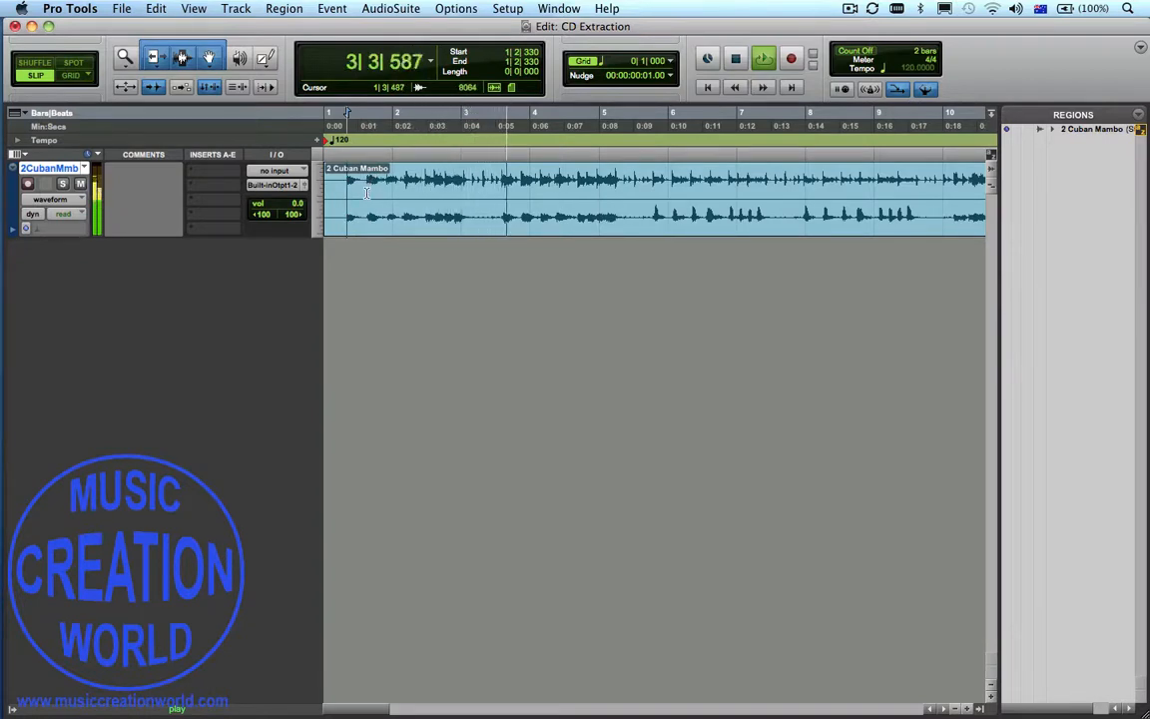
key(space)
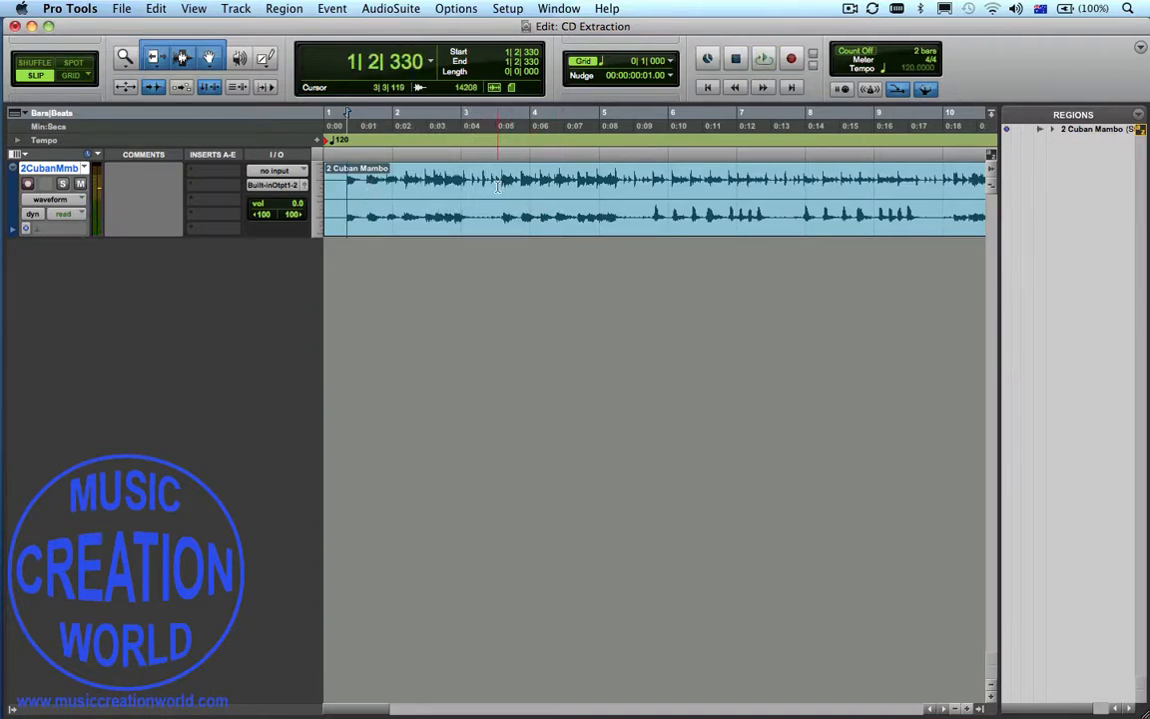
Place the edit cursor on the transient at 3|3|340 and separate the Cuban Mambo region there
click(497, 187)
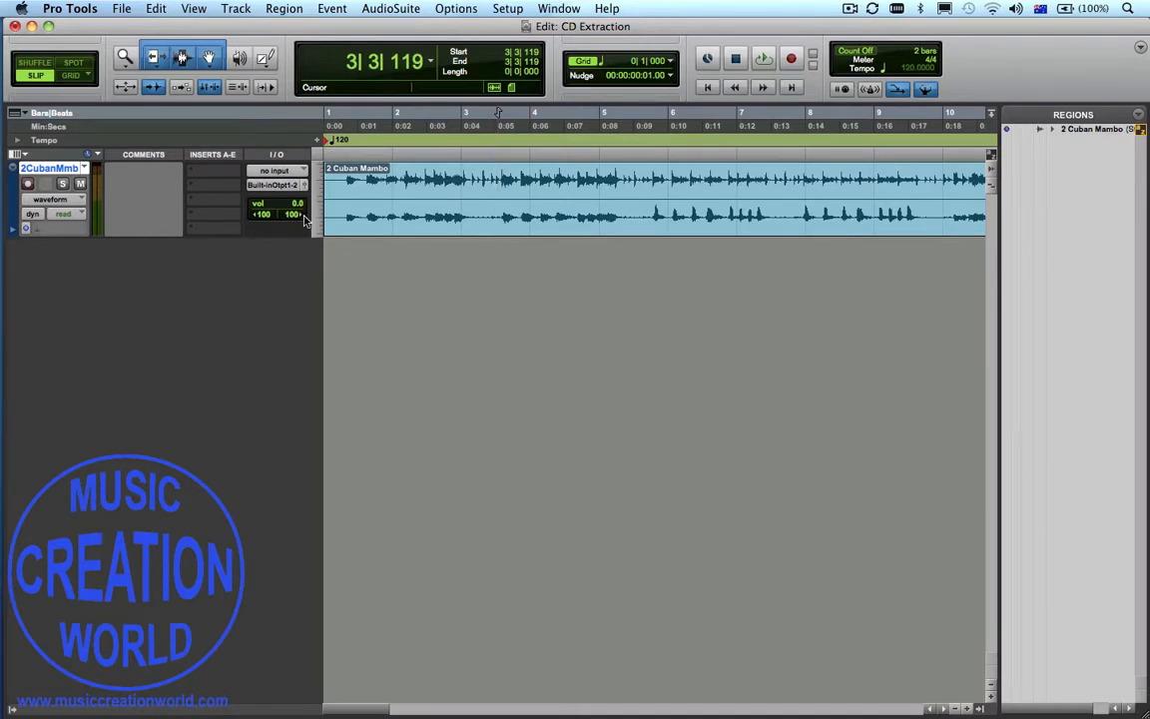
key(Tab)
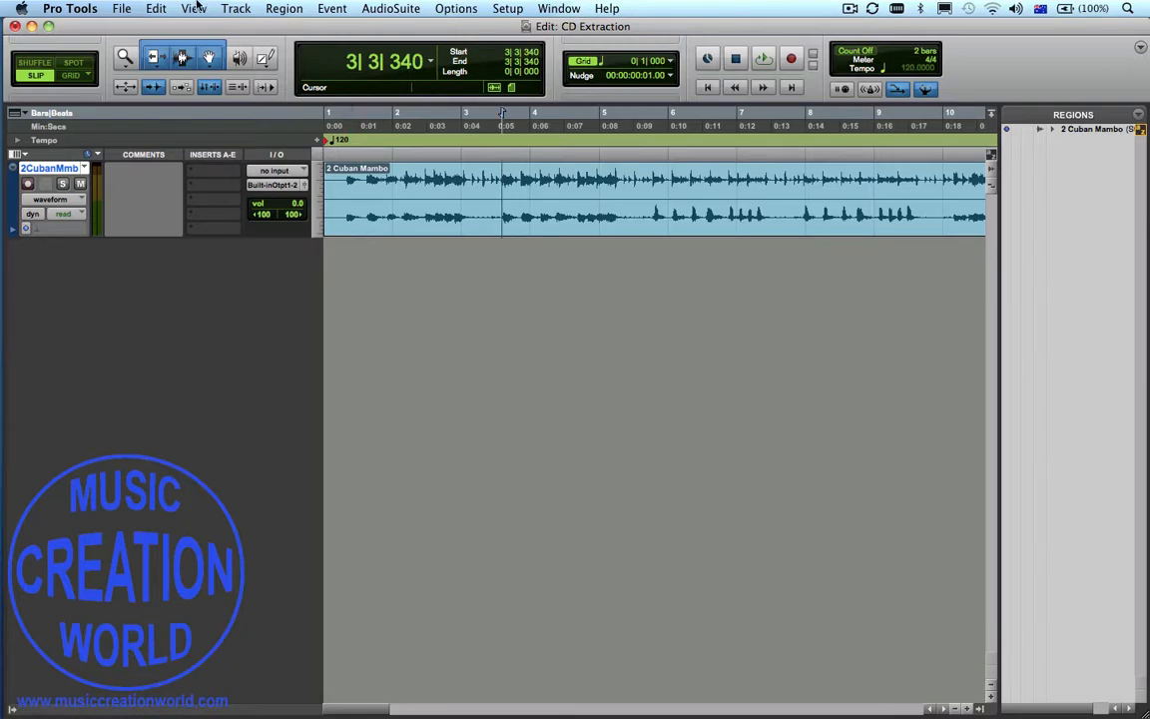
click(157, 8)
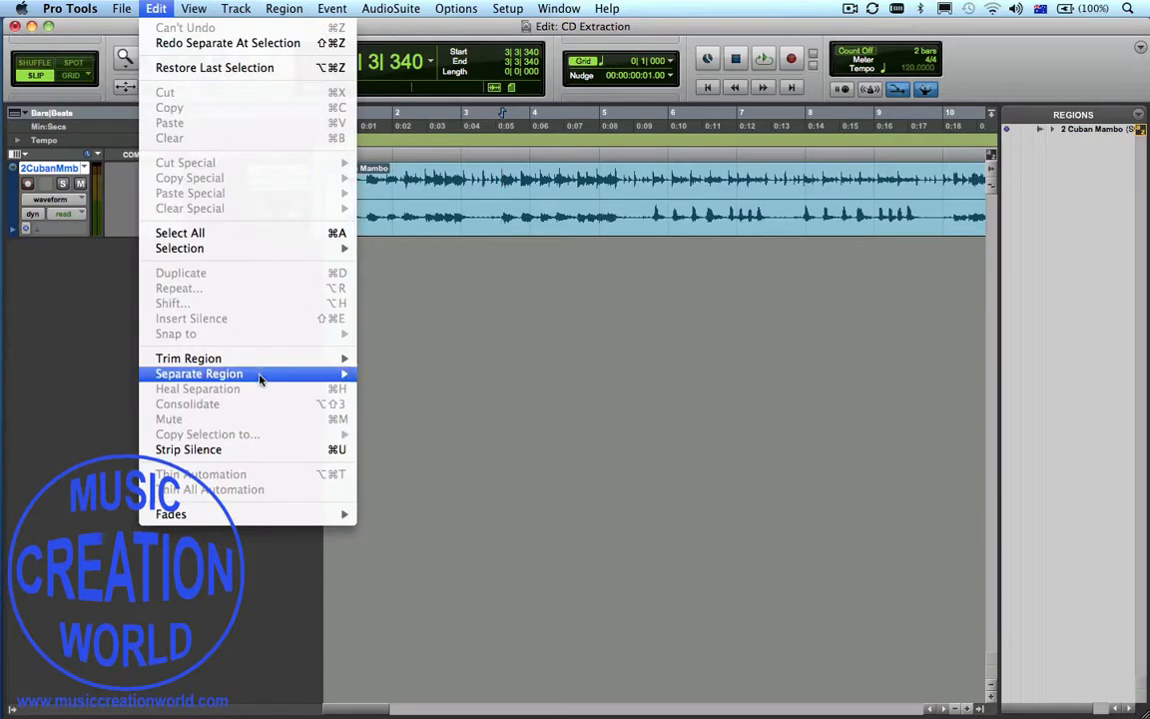
mouse_move(296, 374)
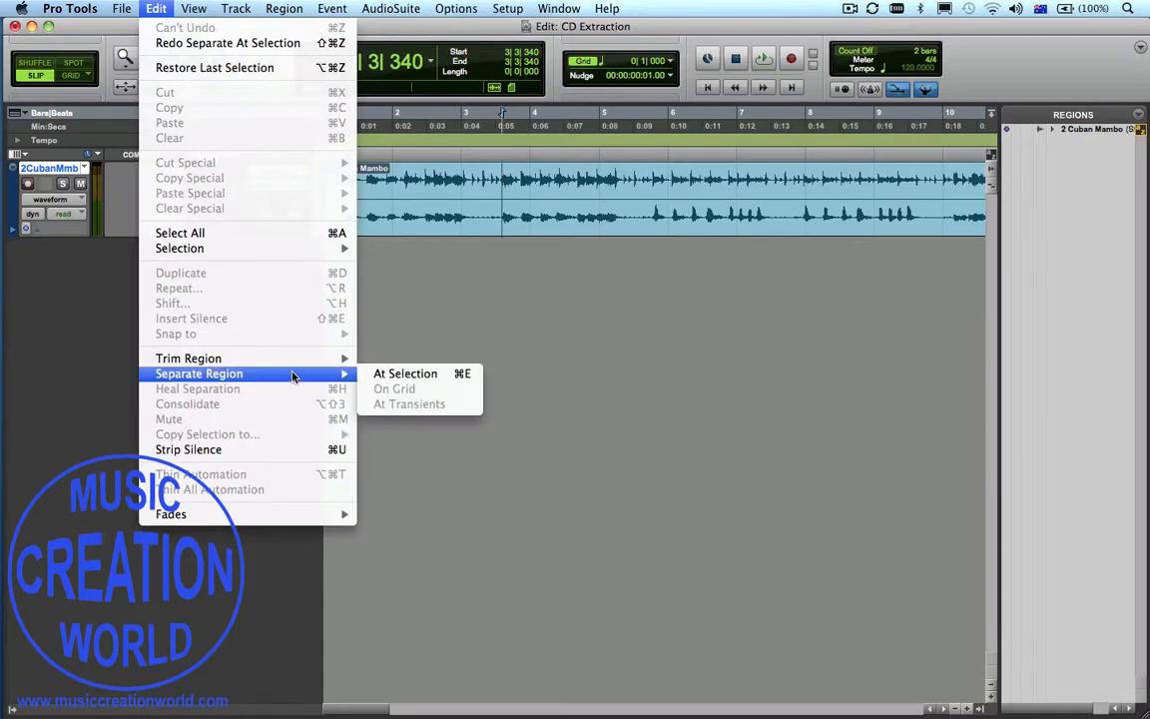
click(464, 375)
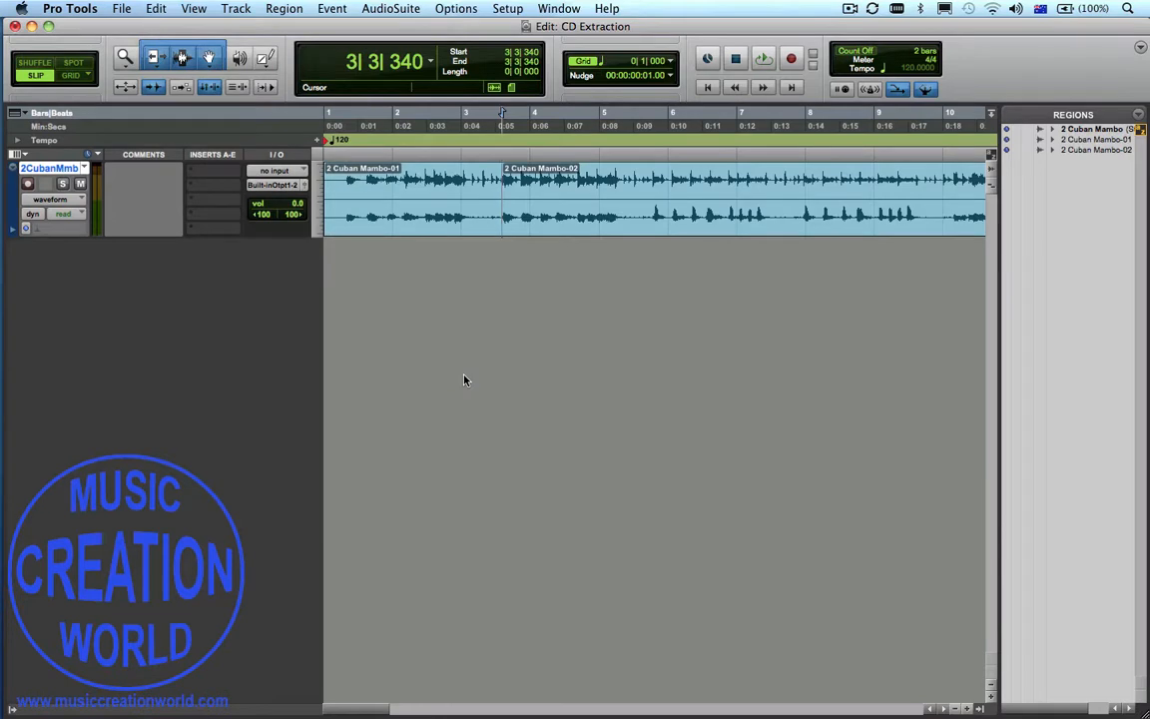
Play the phrase from 3|3|340 to hear its end, then separate the region at the transient at 5|4|141
key(space)
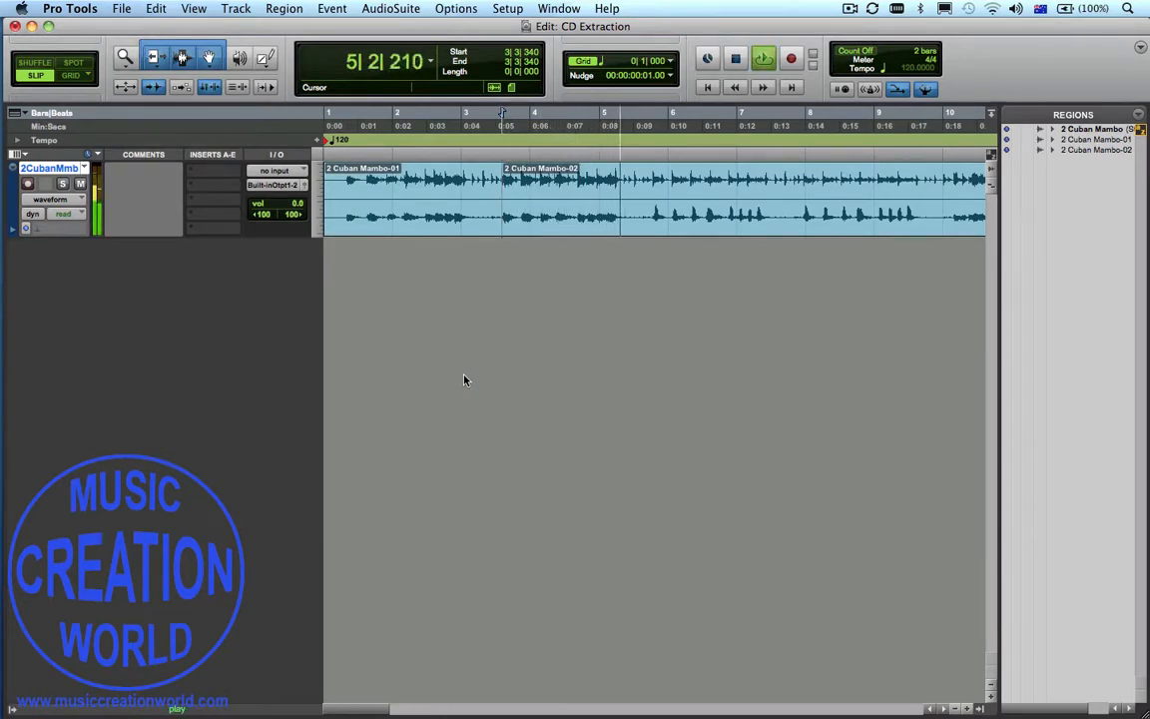
key(space)
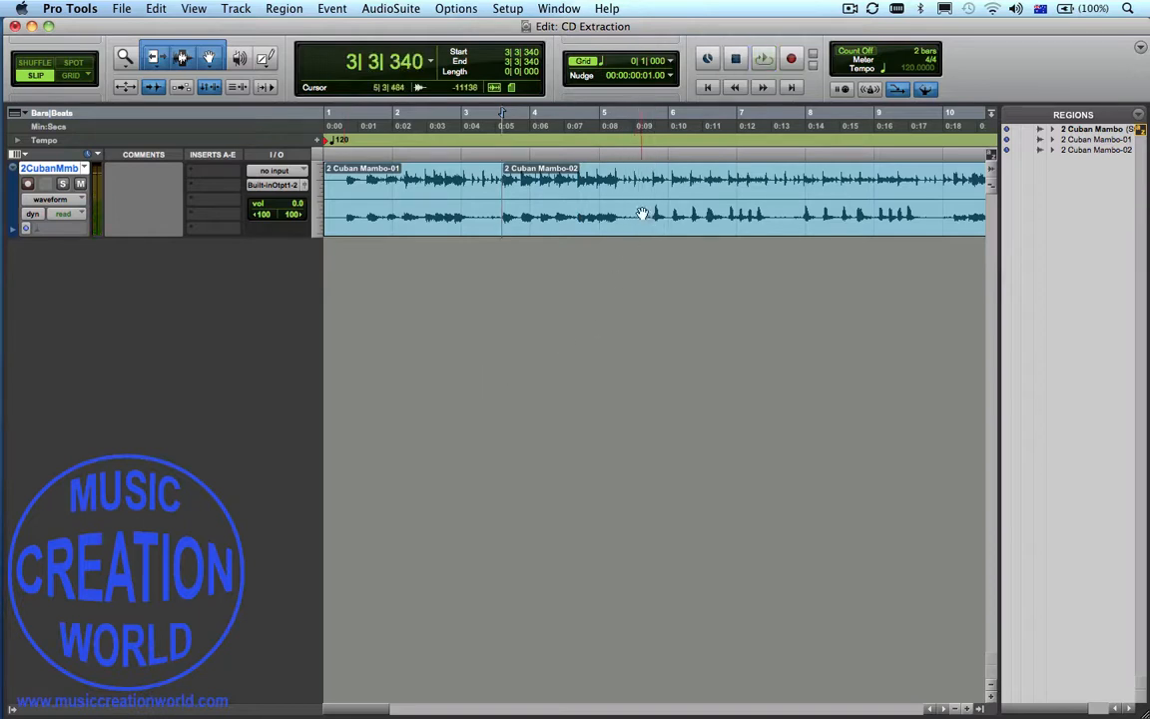
click(648, 181)
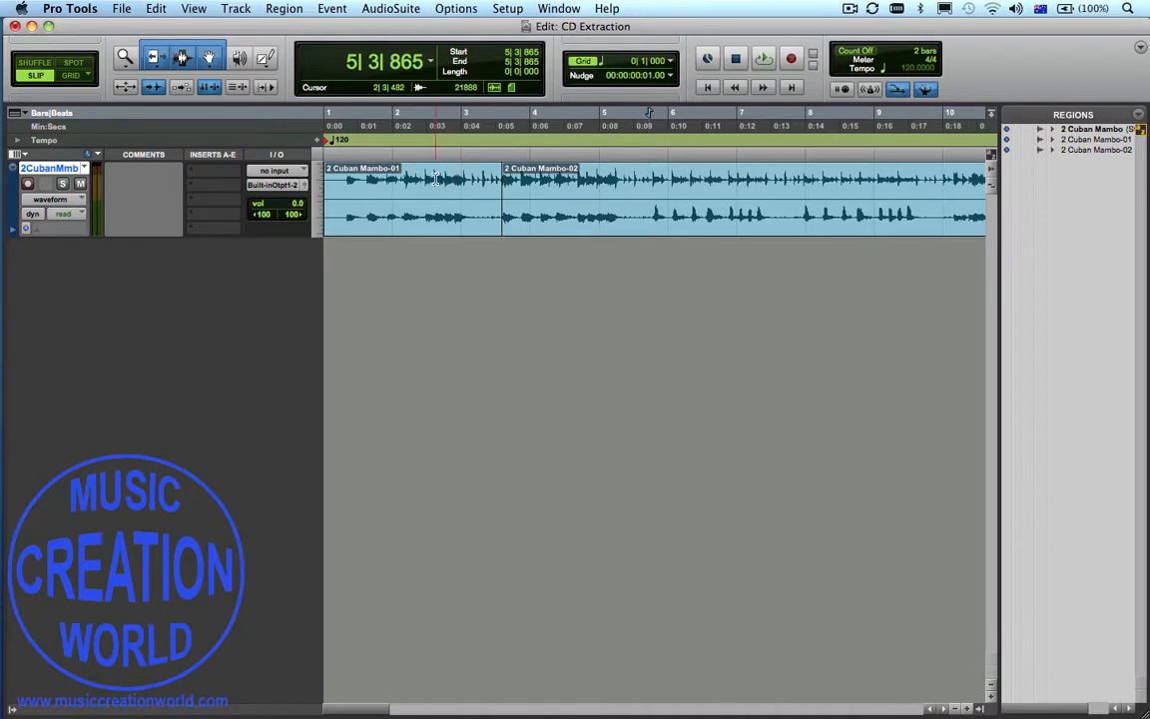
key(Tab)
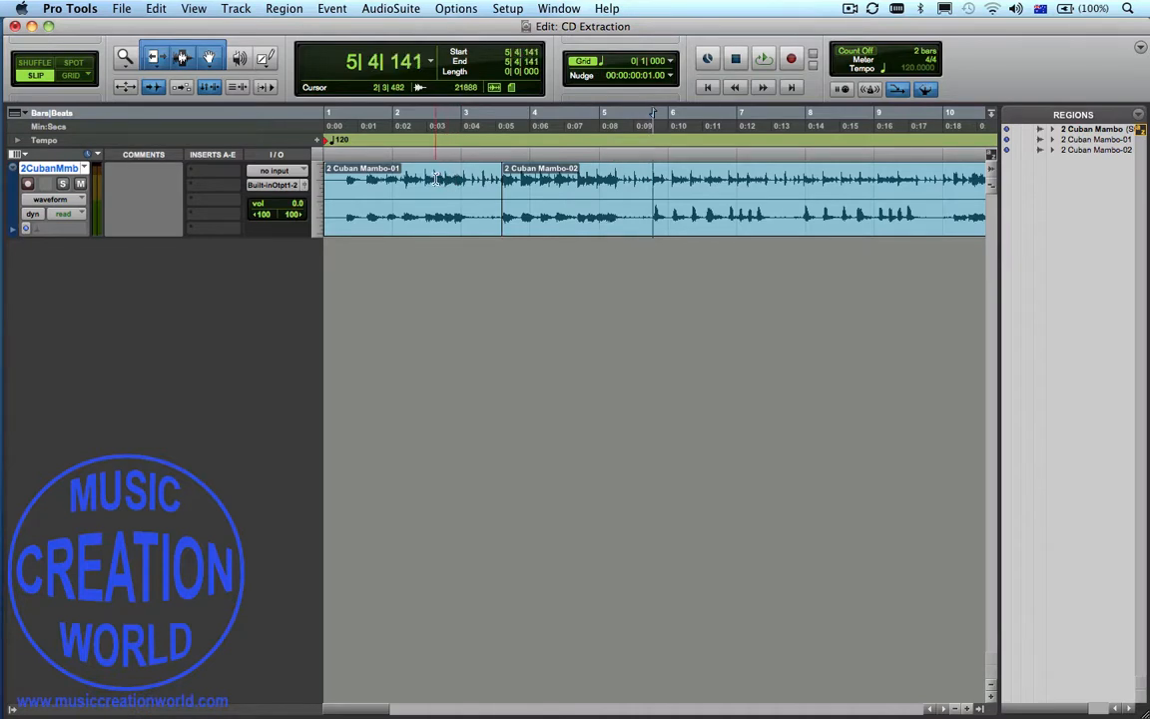
key(super+e)
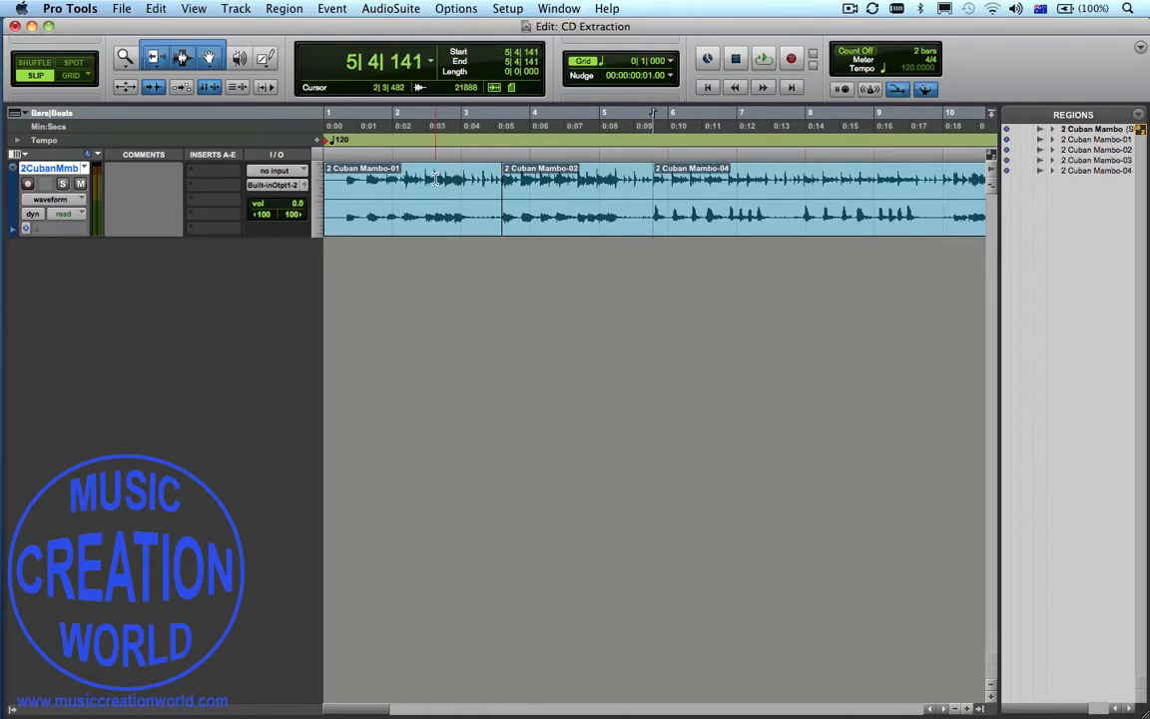
Select the separated region between 3|3|340 and 5|4|141 and play it as a loop to check it
click(542, 225)
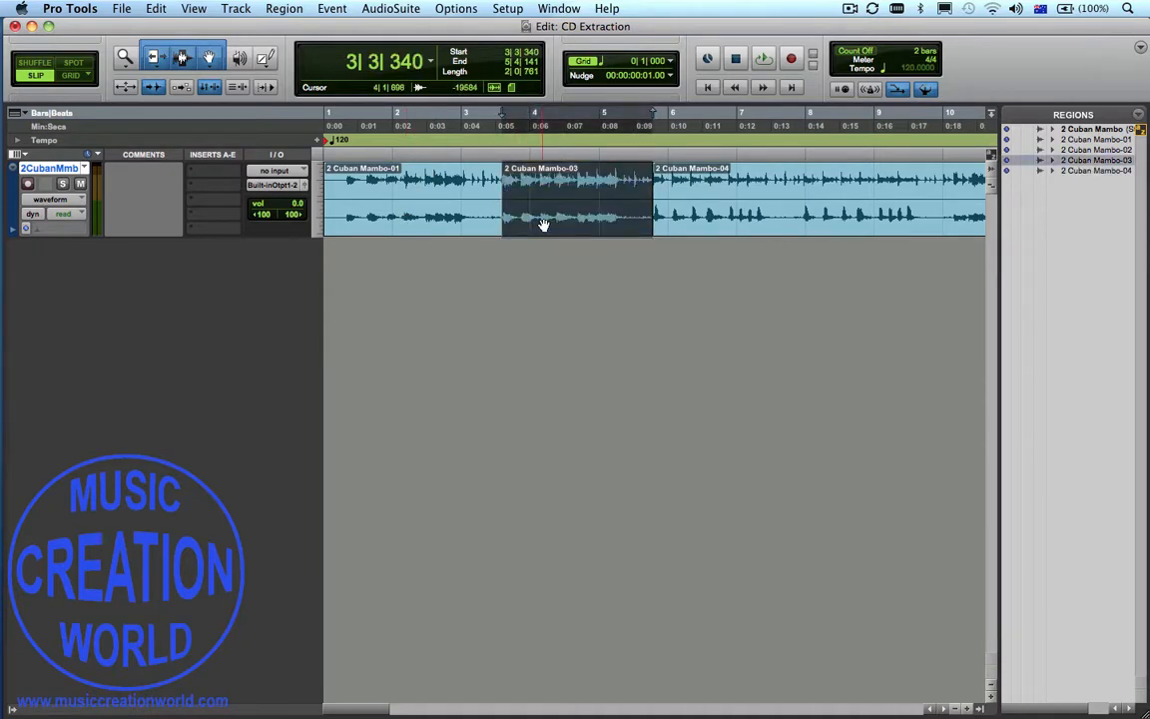
click(762, 62)
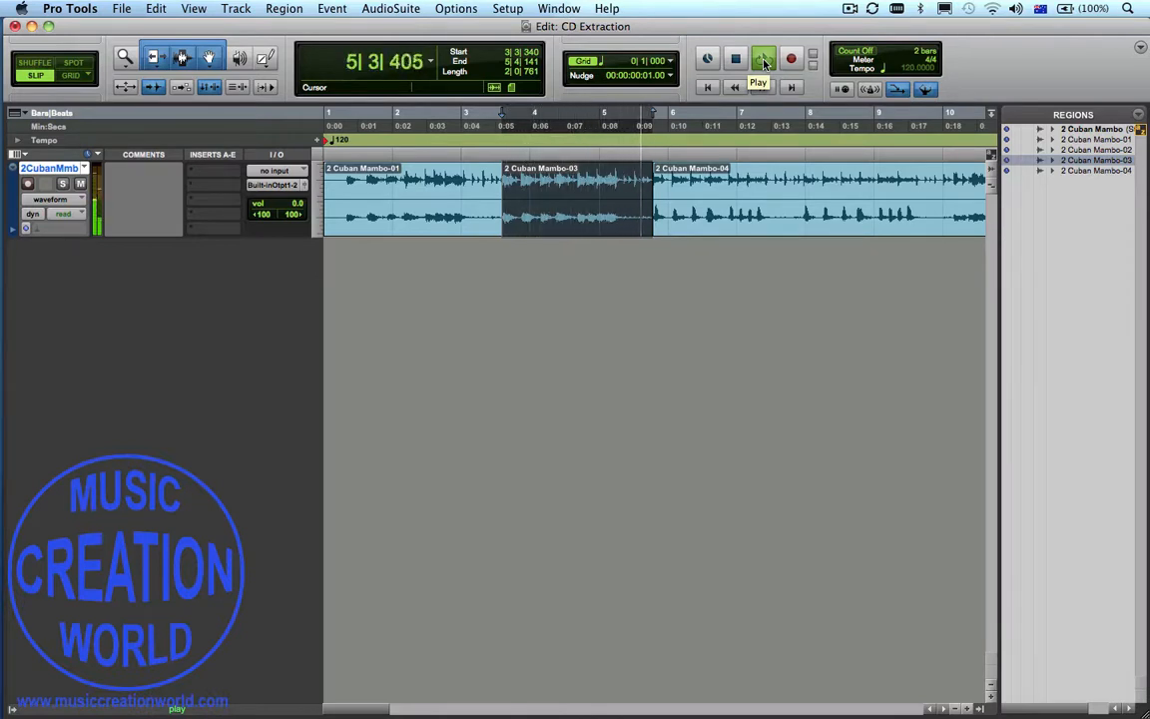
click(765, 63)
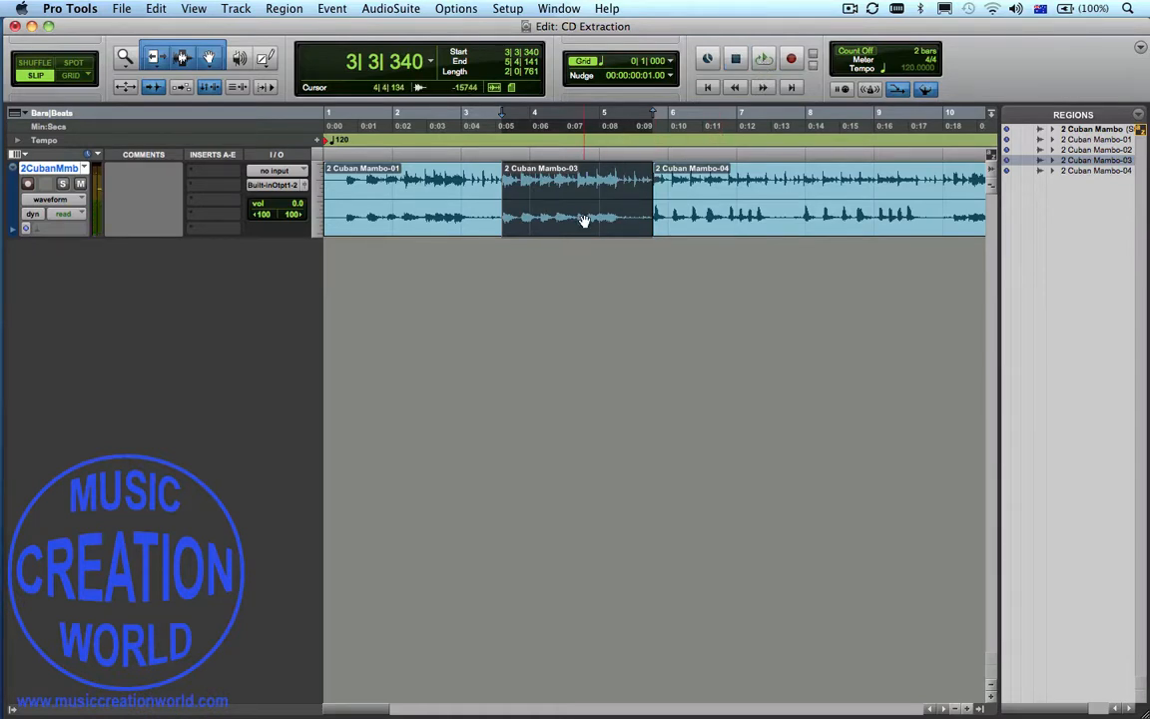
Set up a bounce to disk of the selected region as a 16-bit, 44.1 kHz interleaved WAV file
click(121, 9)
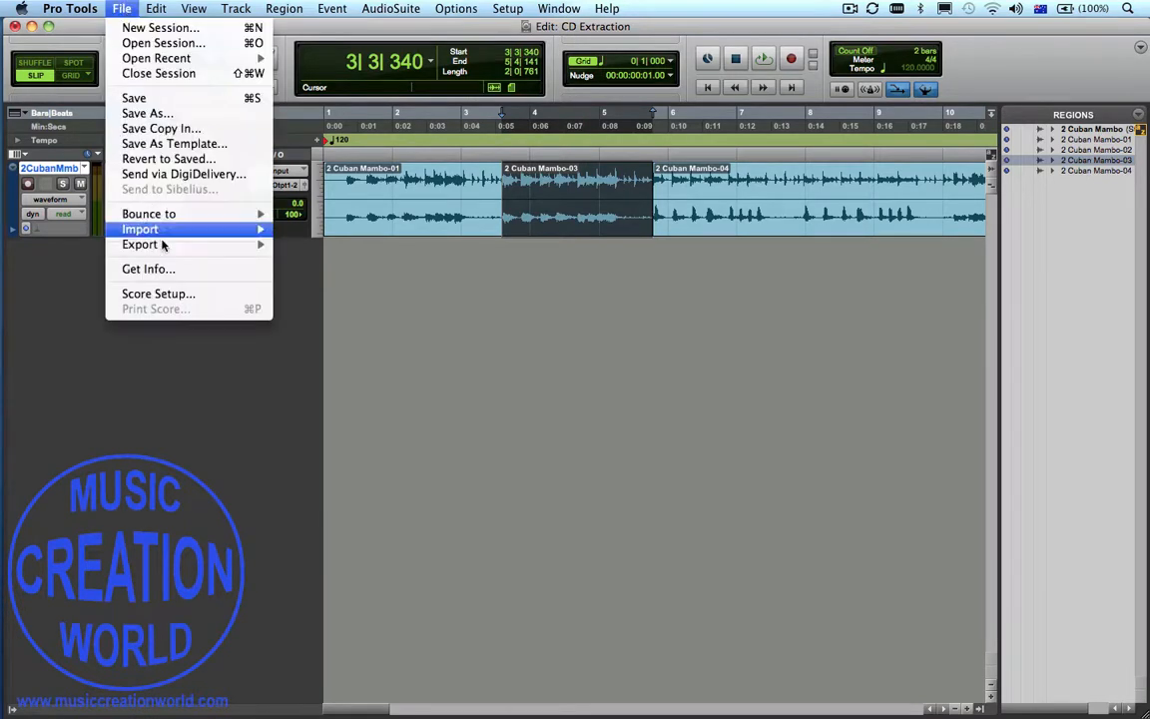
mouse_move(186, 220)
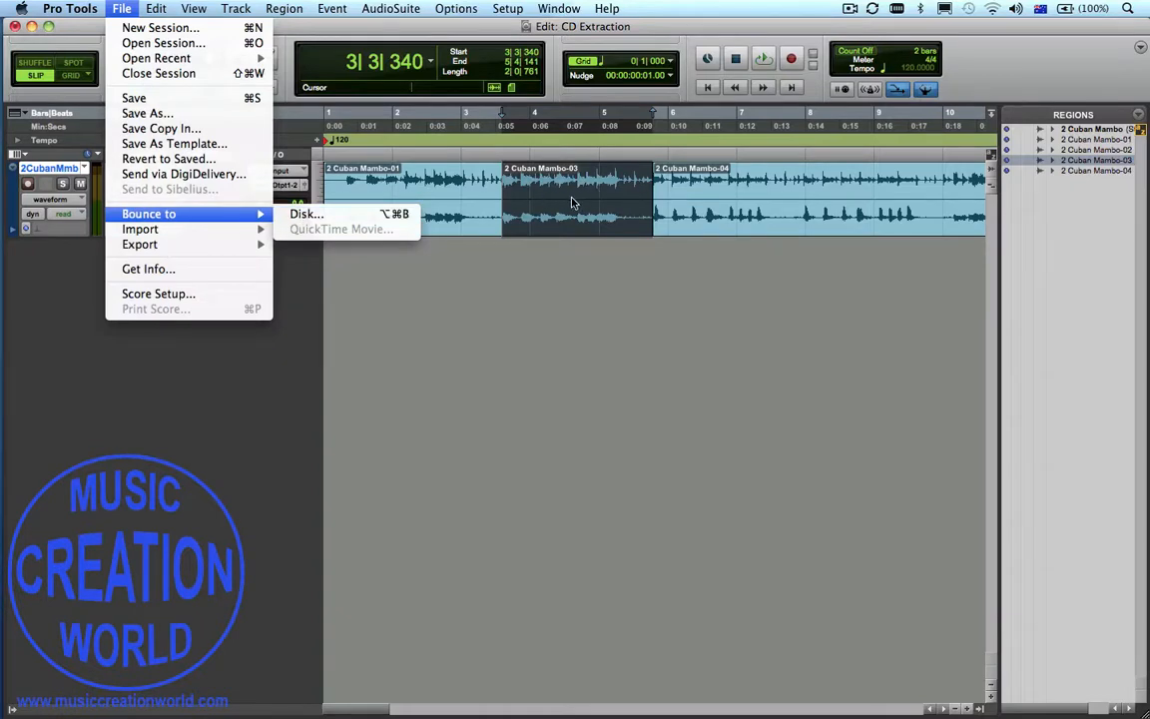
click(305, 214)
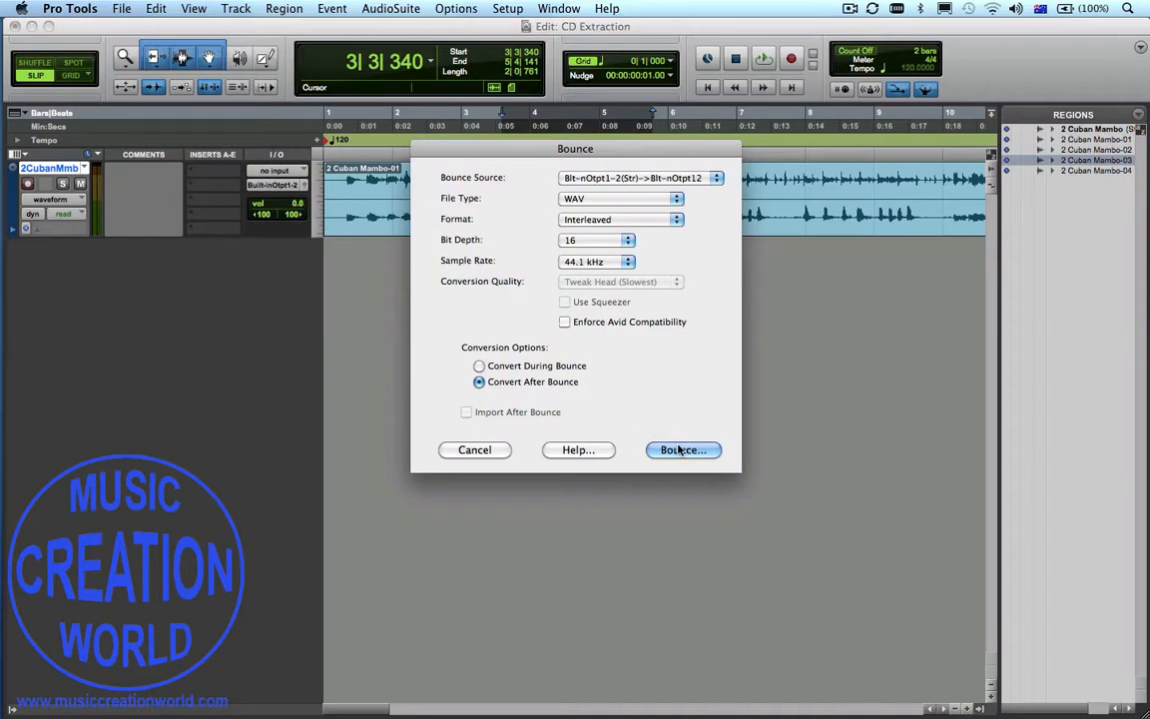
click(678, 220)
click(678, 221)
click(687, 457)
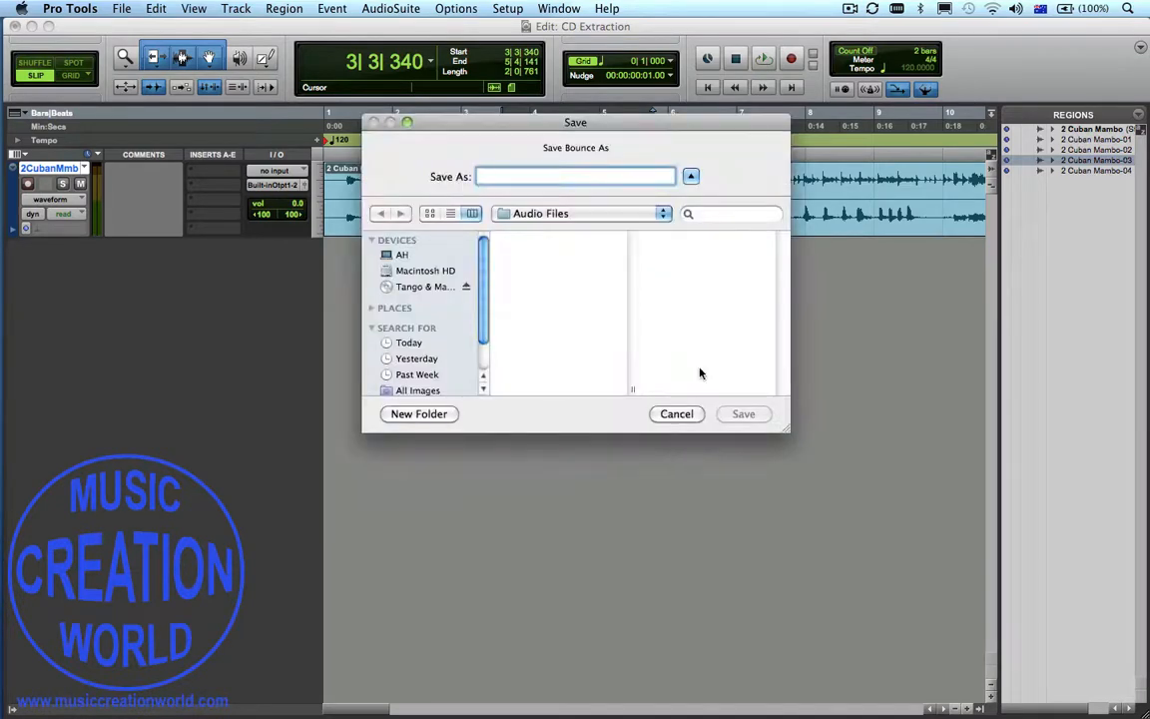
Save the bounce as Loop1 in the session's Audio Files folder
click(662, 214)
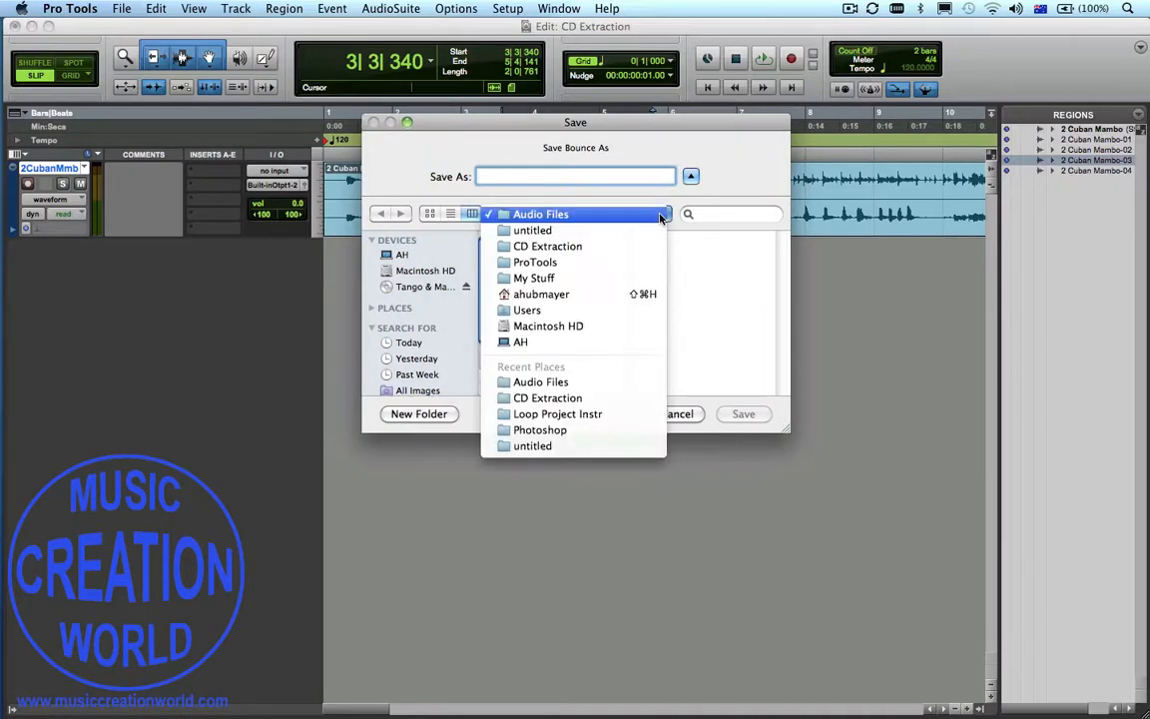
click(557, 213)
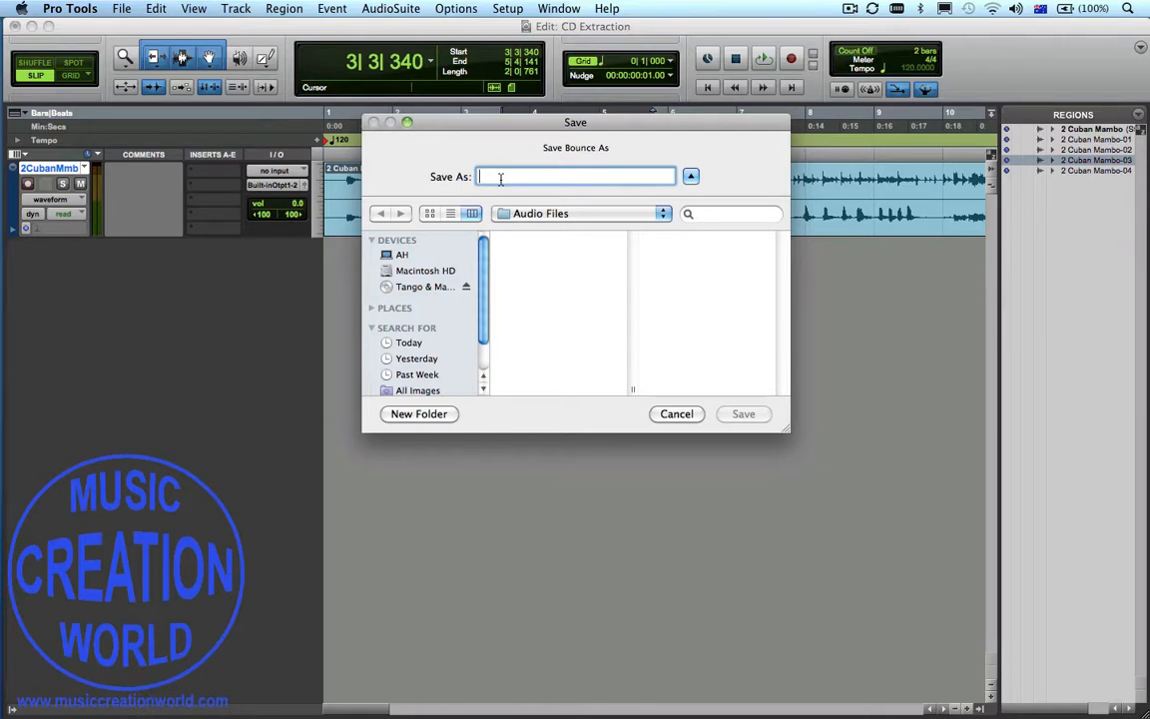
text(Loo)
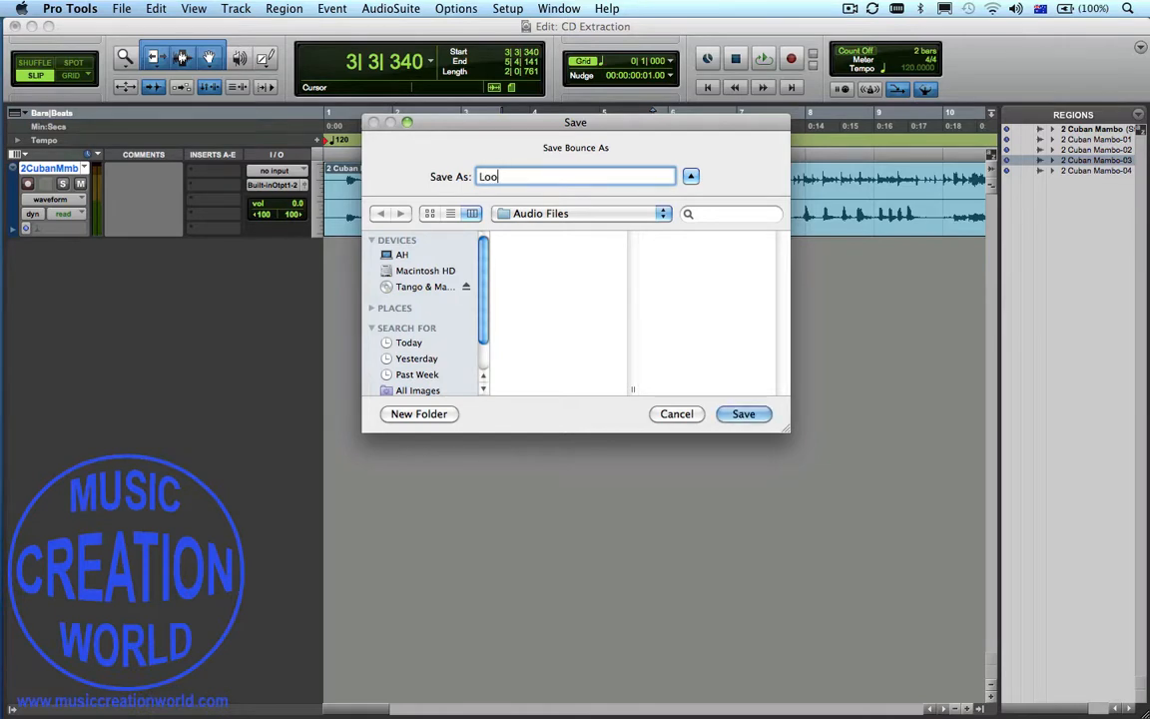
text(p1)
click(742, 414)
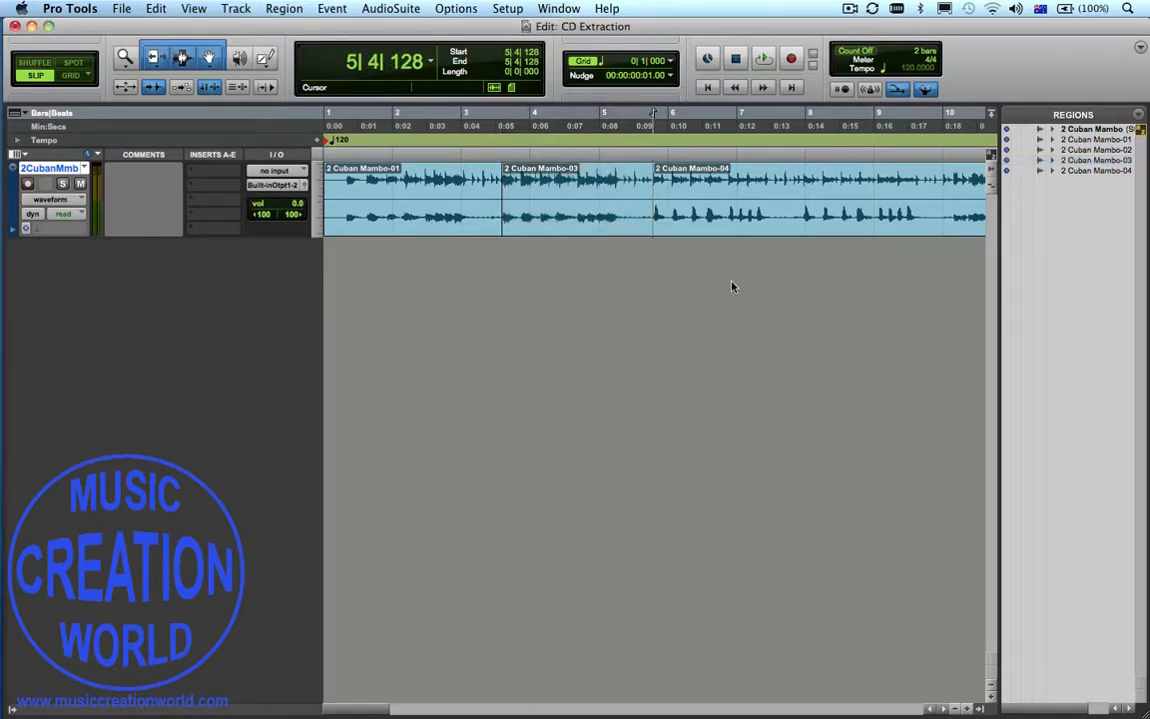
Play on from 5|4|128 to hear the next phrase and separate the region at the transient at 7|4|874
key(space)
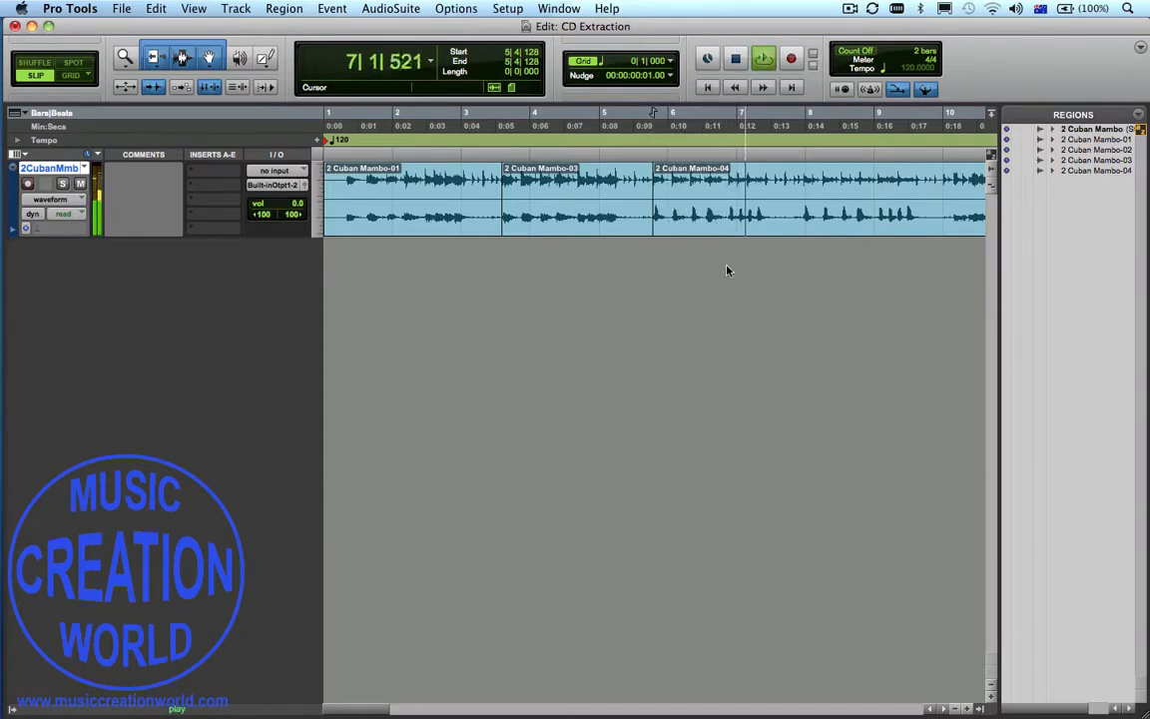
key(space)
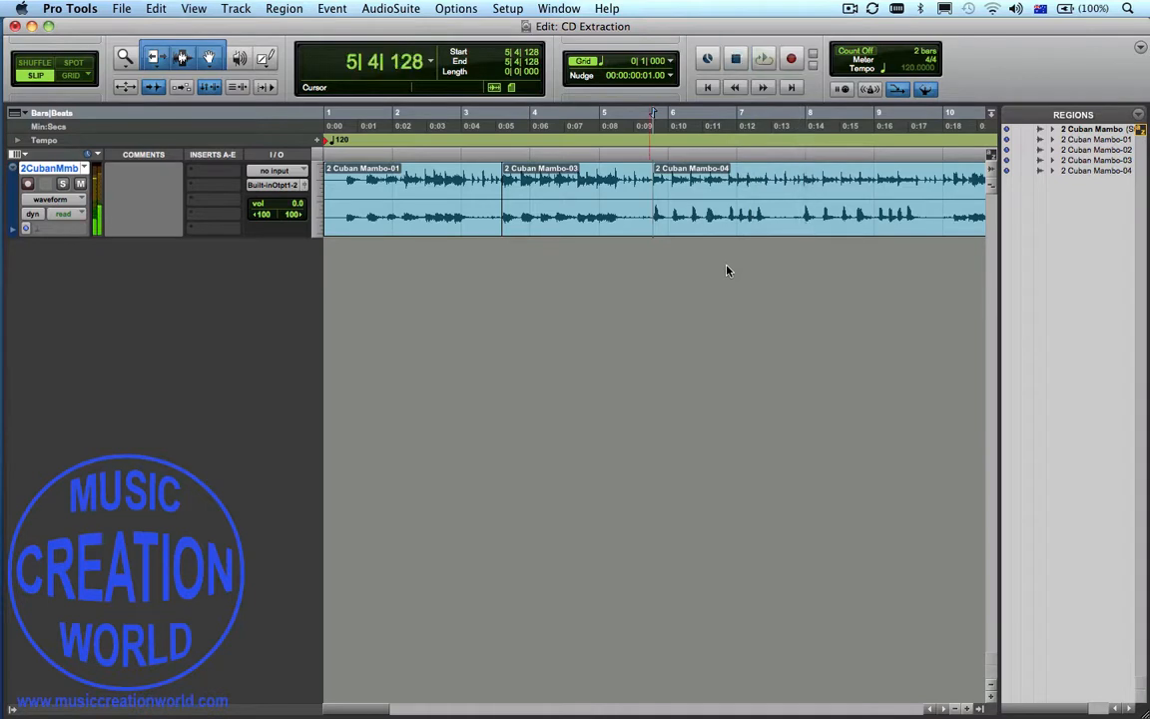
click(801, 170)
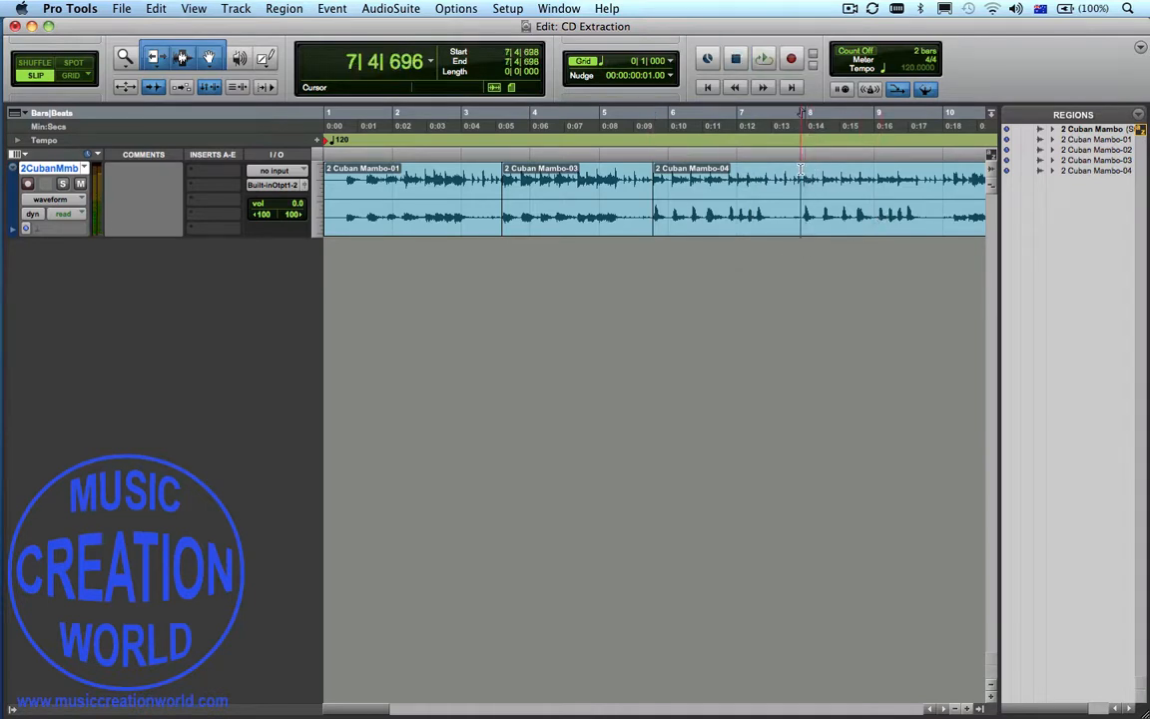
click(803, 170)
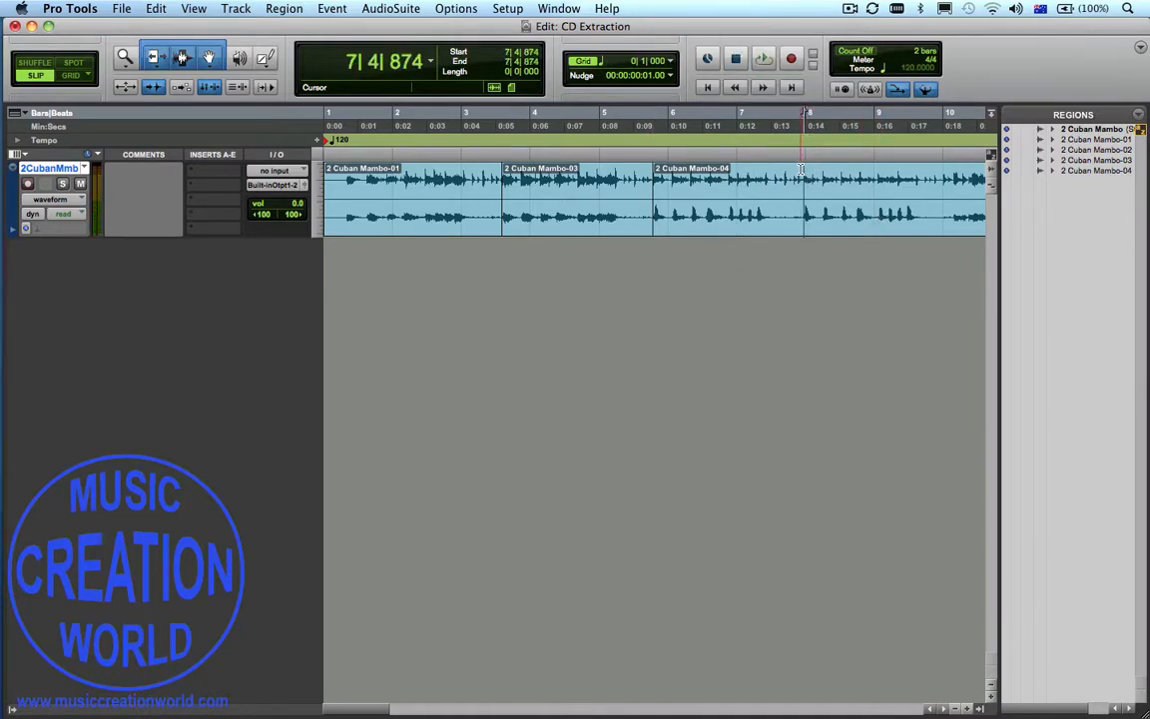
key(super+e)
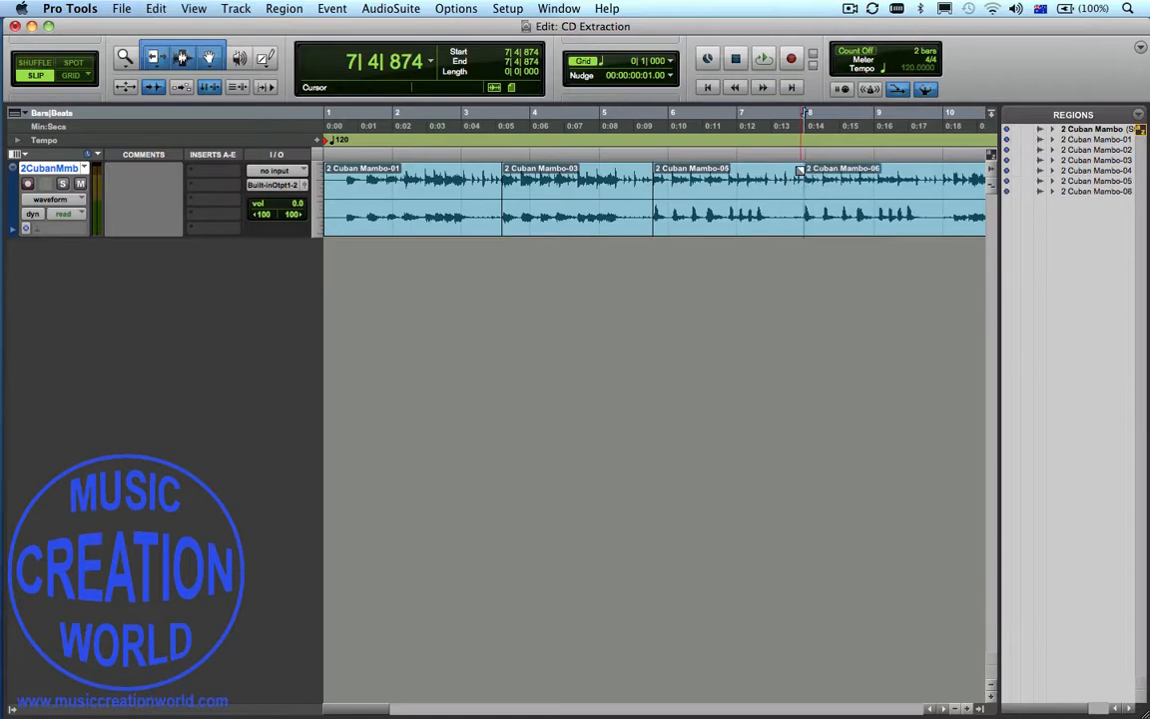
Select the region between 5|4|141 and 7|4|874 and start a bounce to disk for it
click(757, 223)
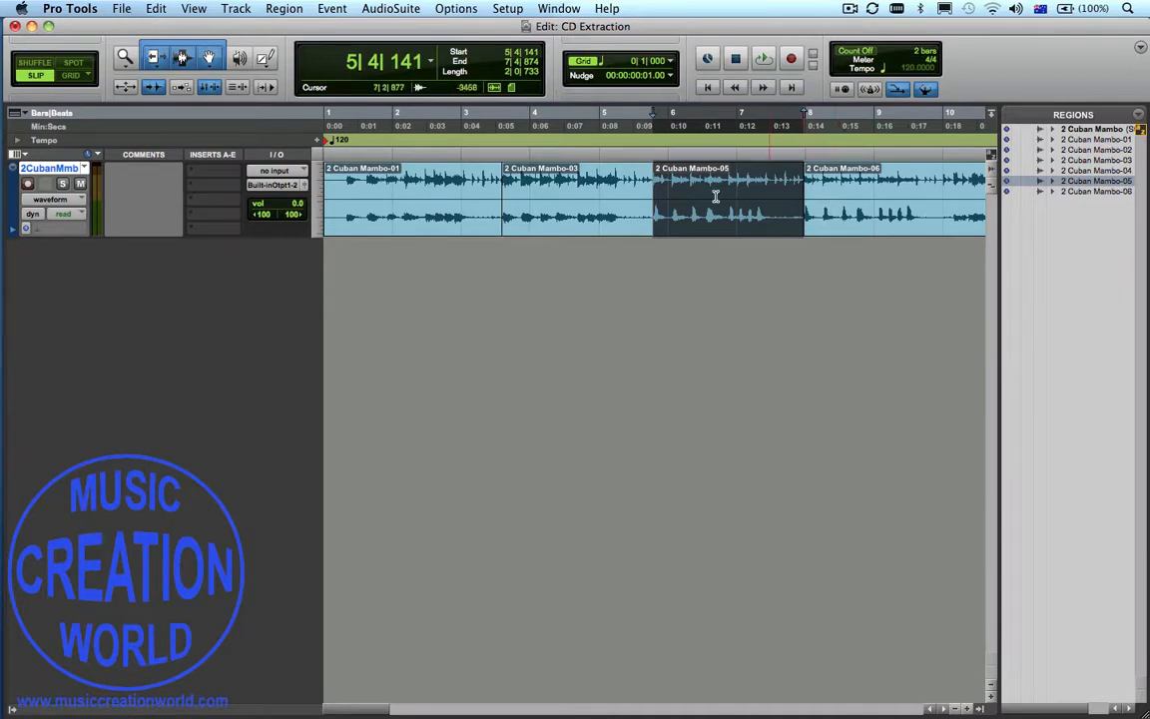
click(120, 9)
mouse_move(154, 223)
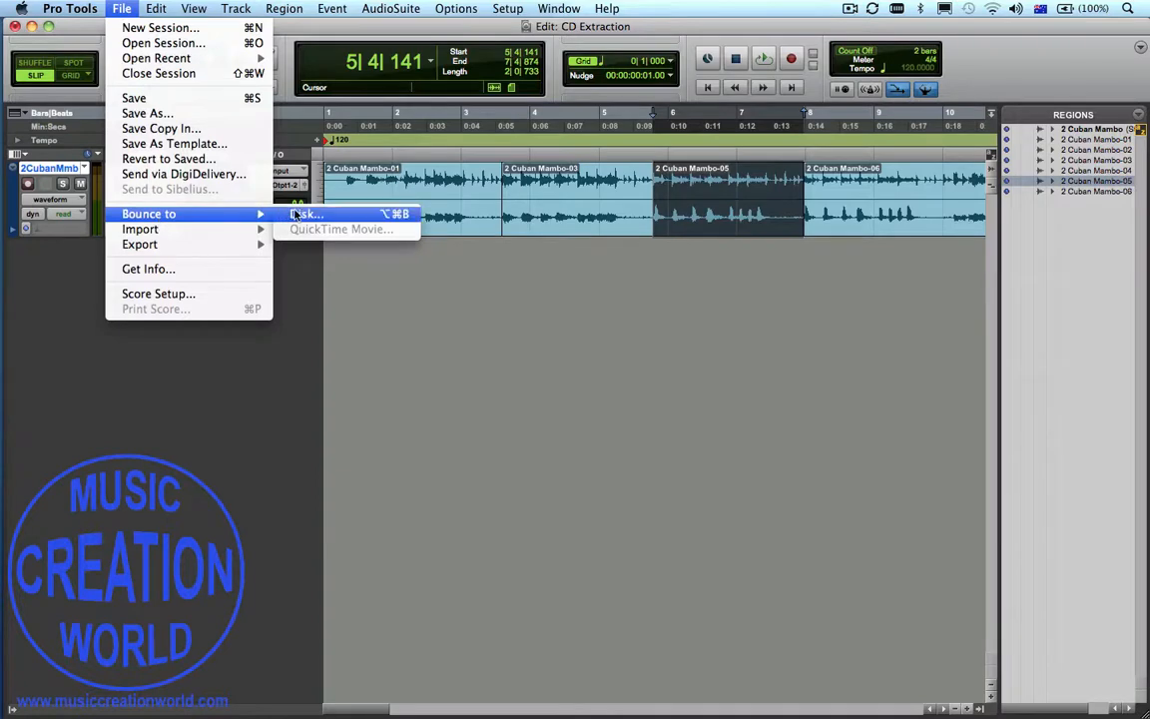
click(295, 214)
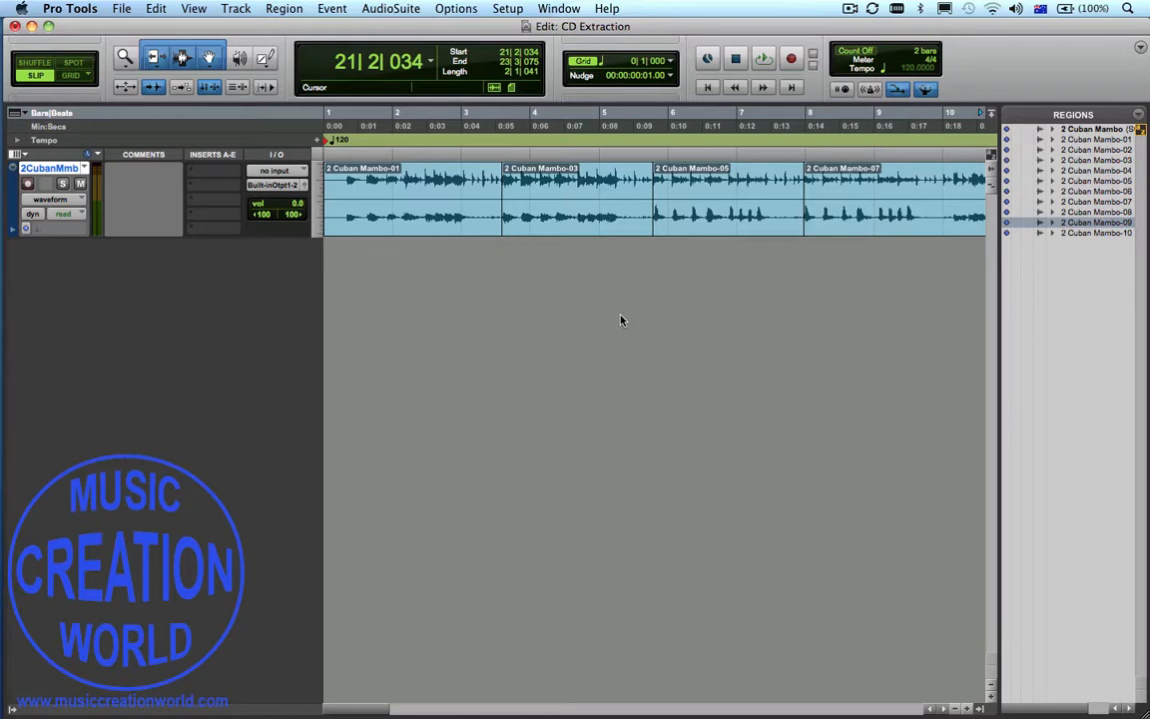
Open the Project browser on the Audio Files folder and keep Polyphonic as the Elastic Audio preview plug-in
click(565, 10)
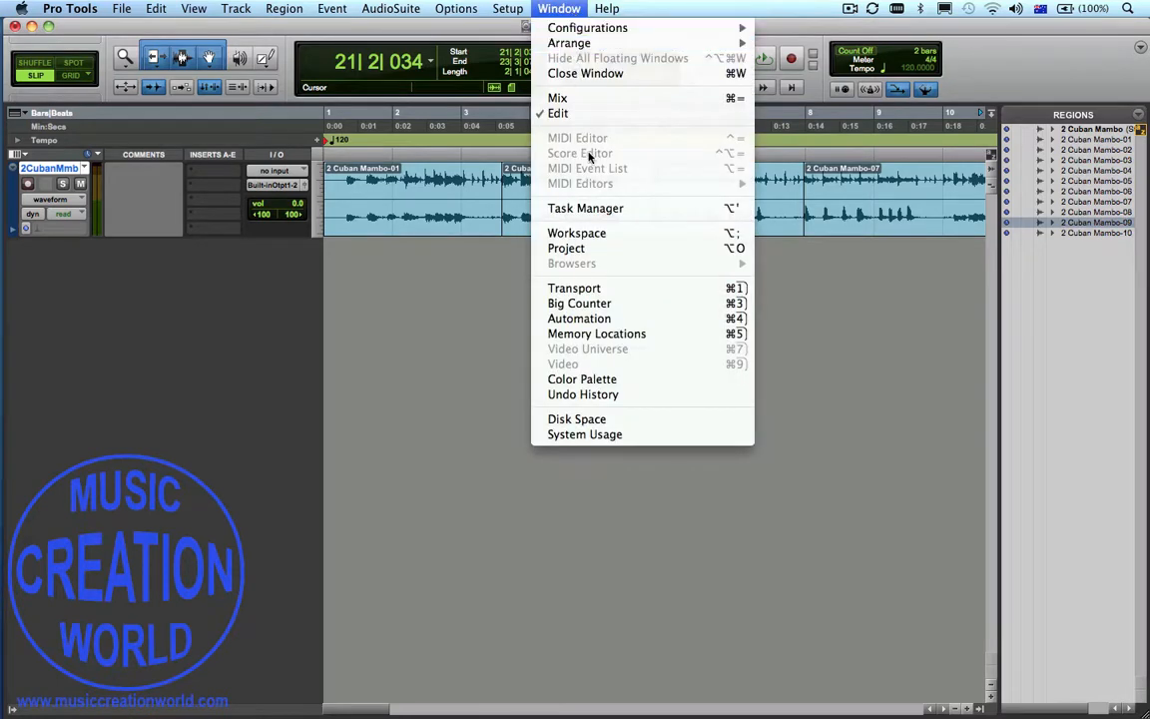
click(581, 249)
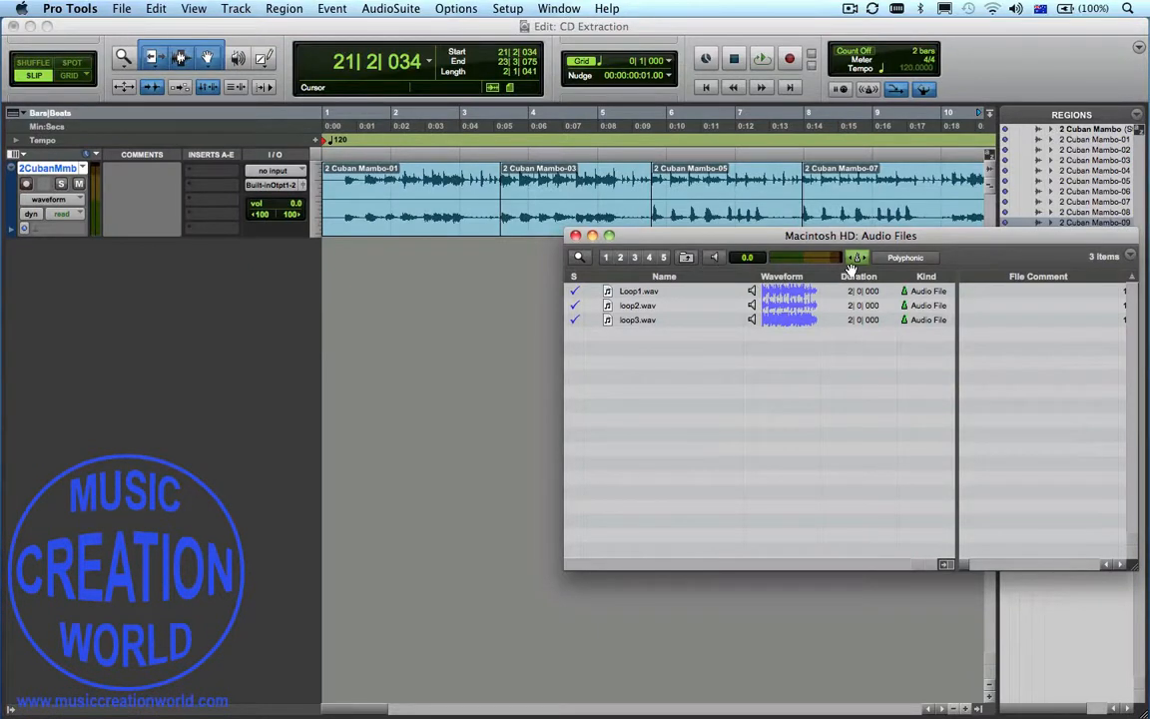
click(904, 258)
click(907, 258)
Audition the bounced loops Loop1.wav, loop2.wav and loop3.wav one after another in the browser
click(711, 258)
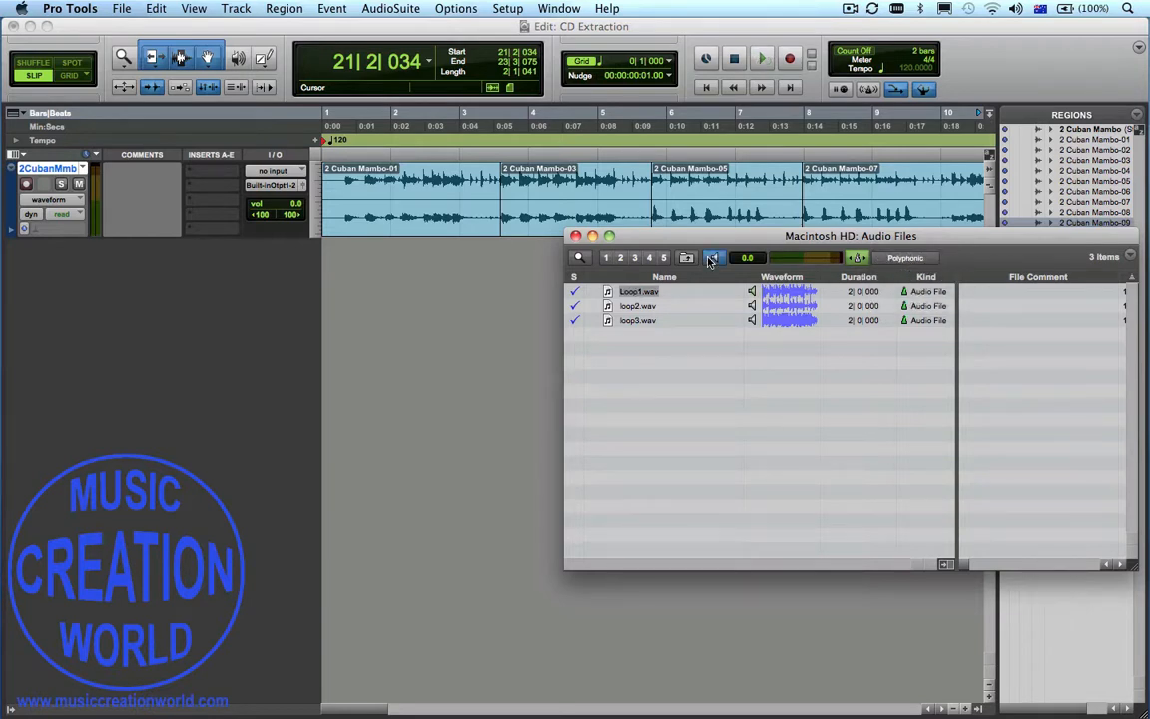
click(752, 306)
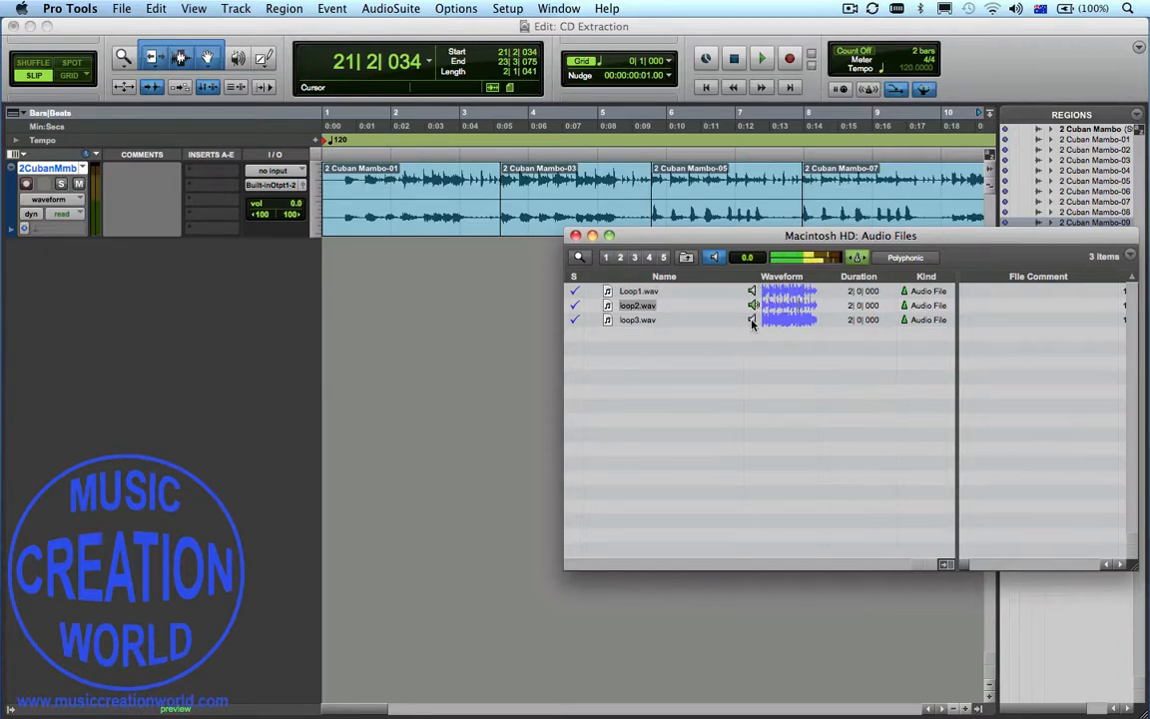
click(751, 320)
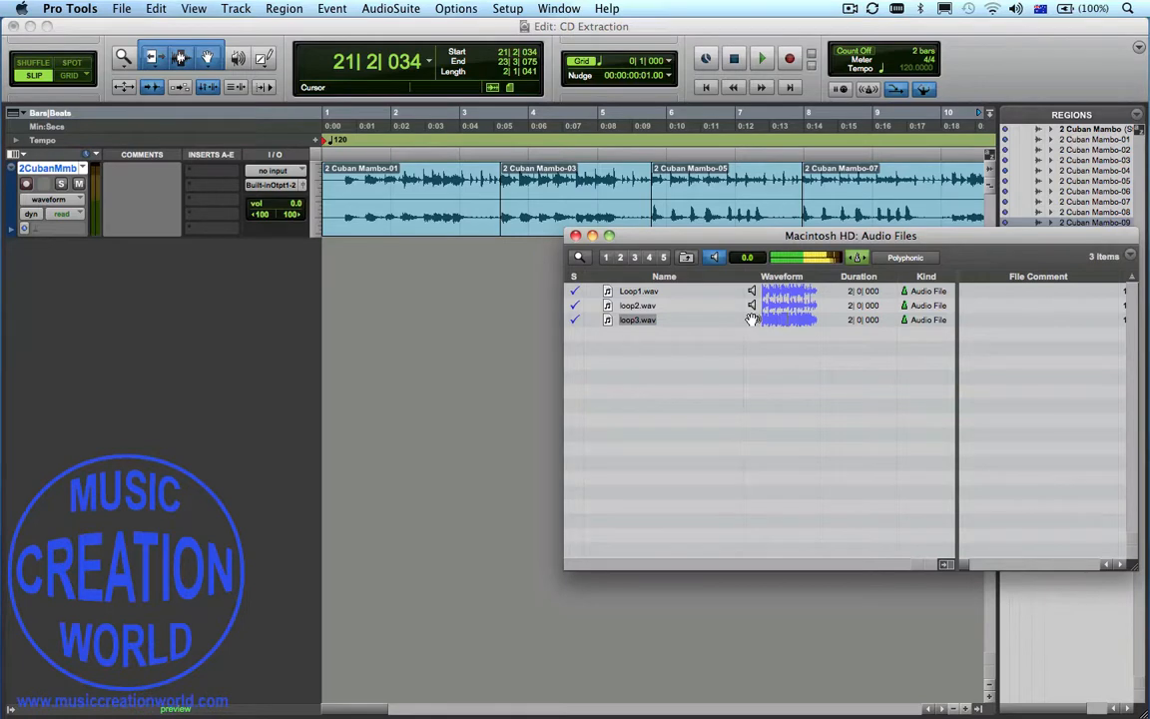
click(752, 290)
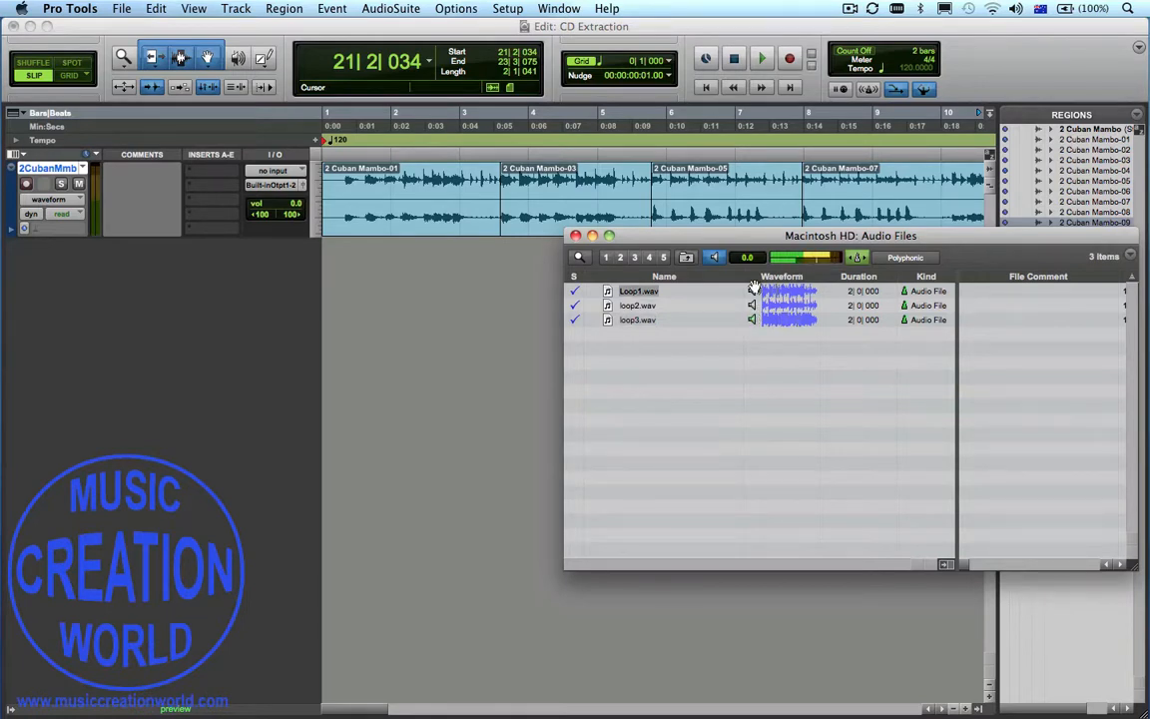
Stop the loop preview and mute the 2CubanMmb track, leaving the Audio Files browser open again
click(714, 259)
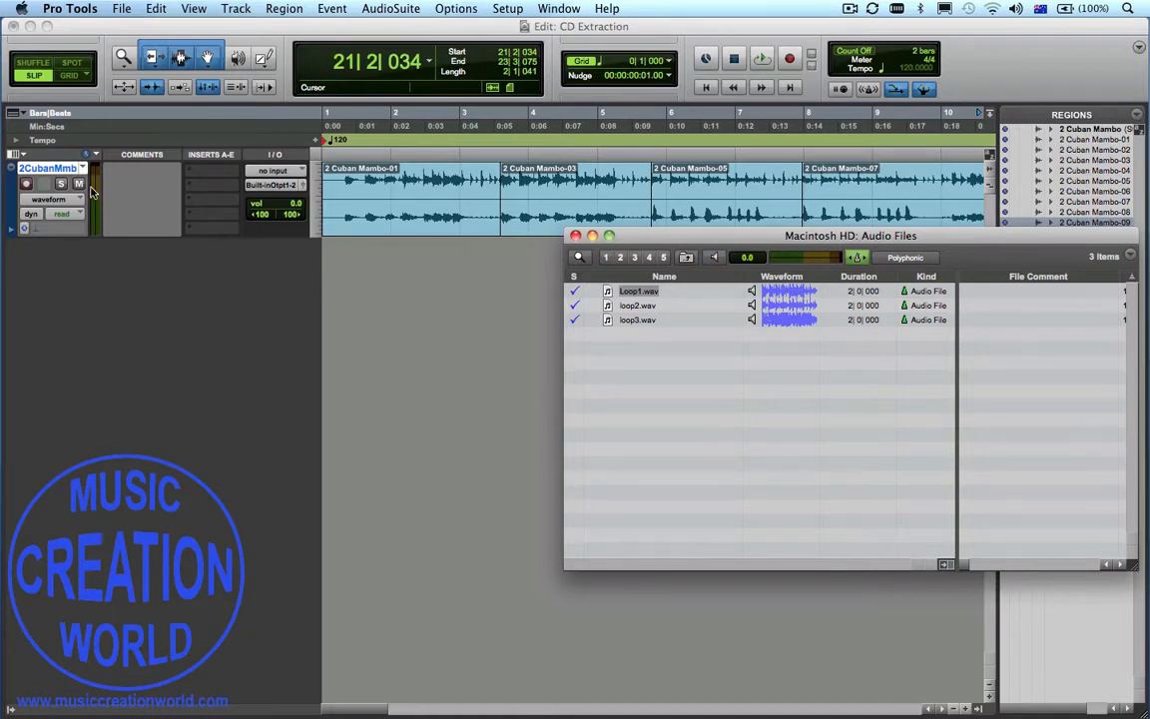
key(super+w)
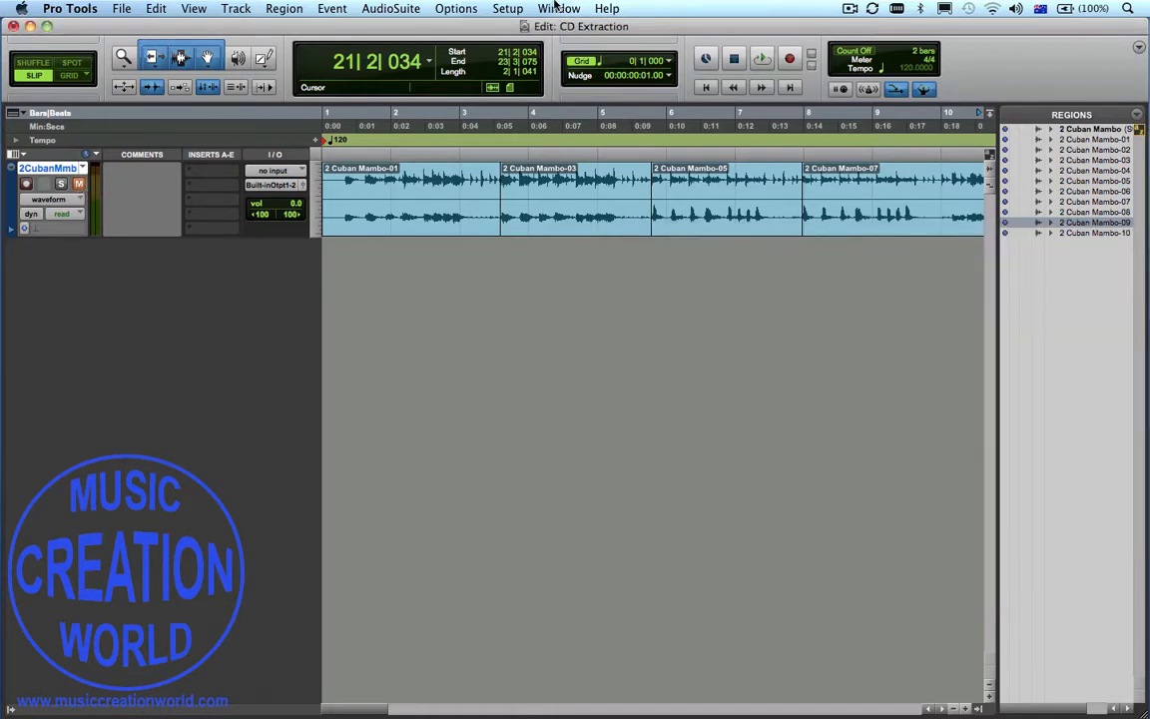
click(557, 8)
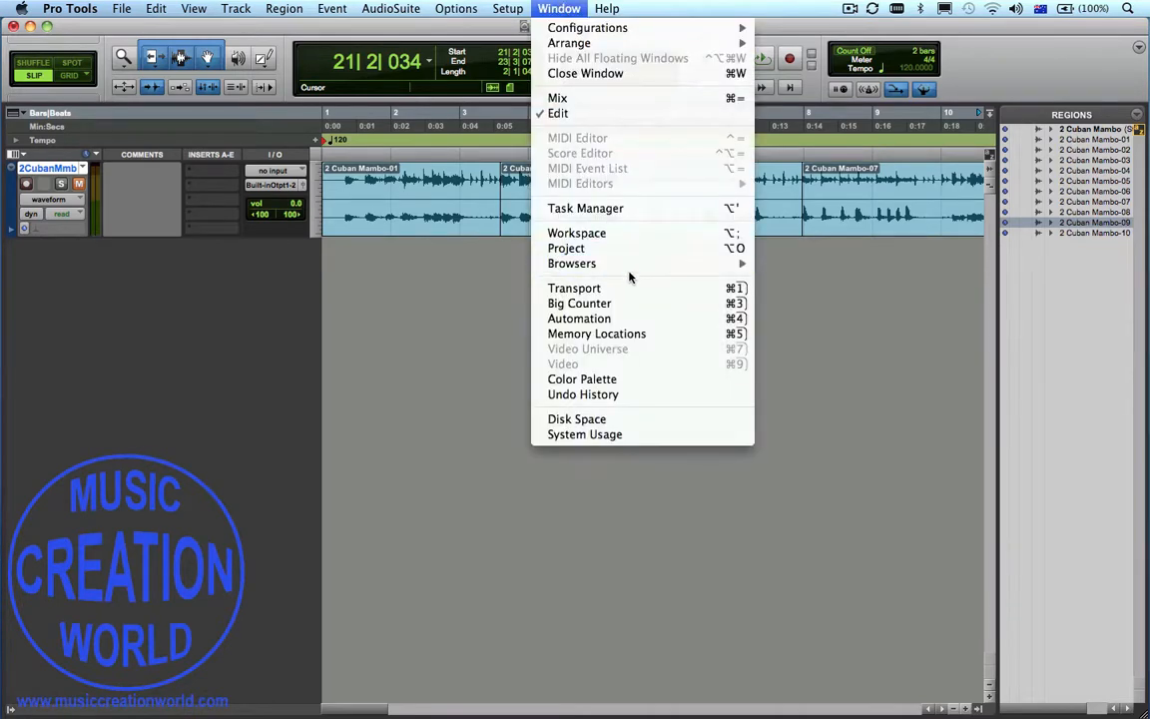
mouse_move(639, 262)
click(814, 268)
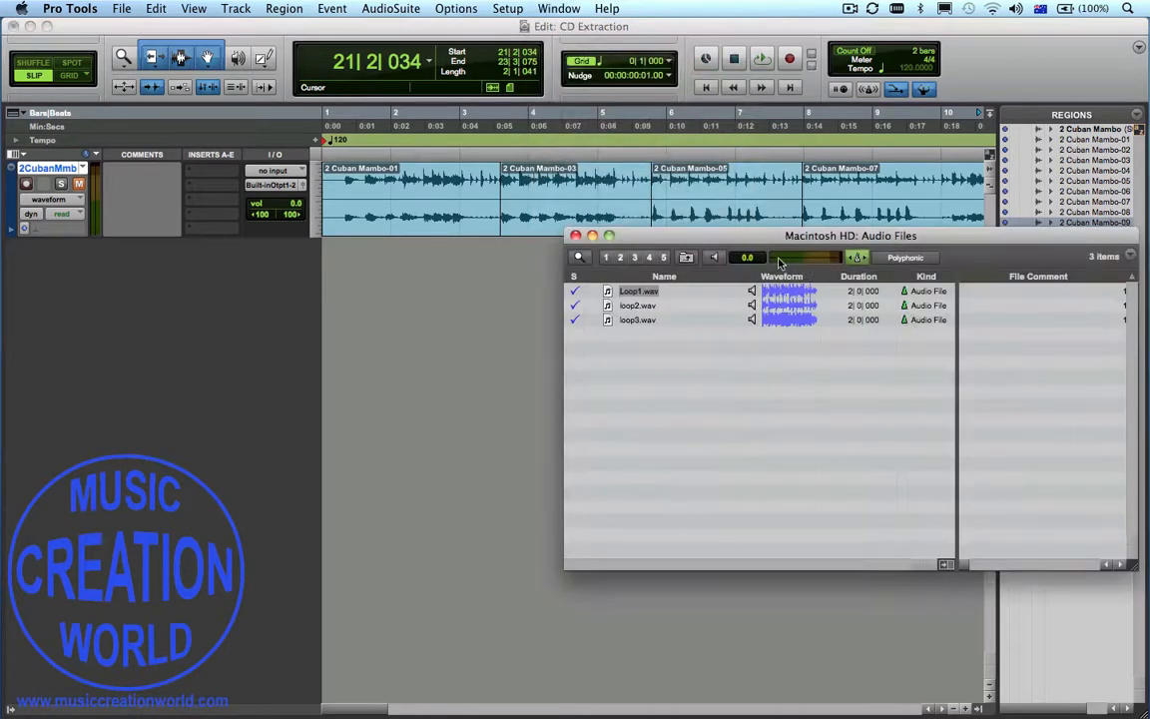
Place Loop1.wav, loop2.wav and loop3.wav from the browser on new tracks and move all three regions to start at 1|1|000
shift+click(634, 320)
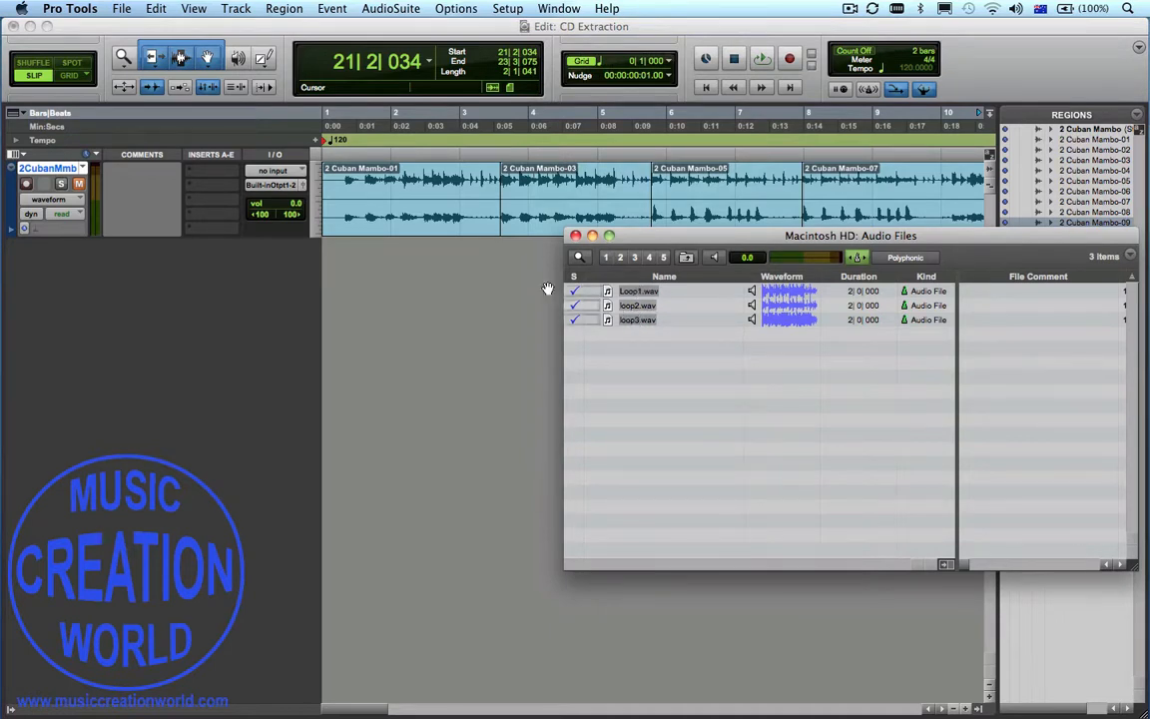
drag(355, 259, 341, 259)
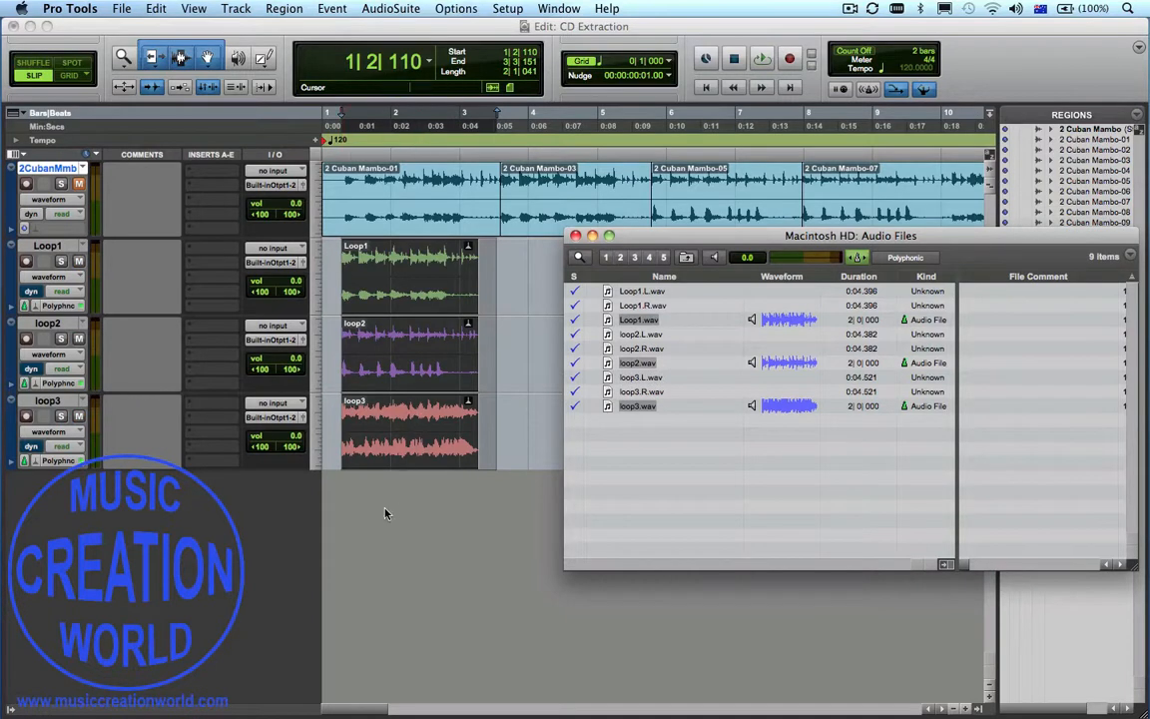
click(409, 295)
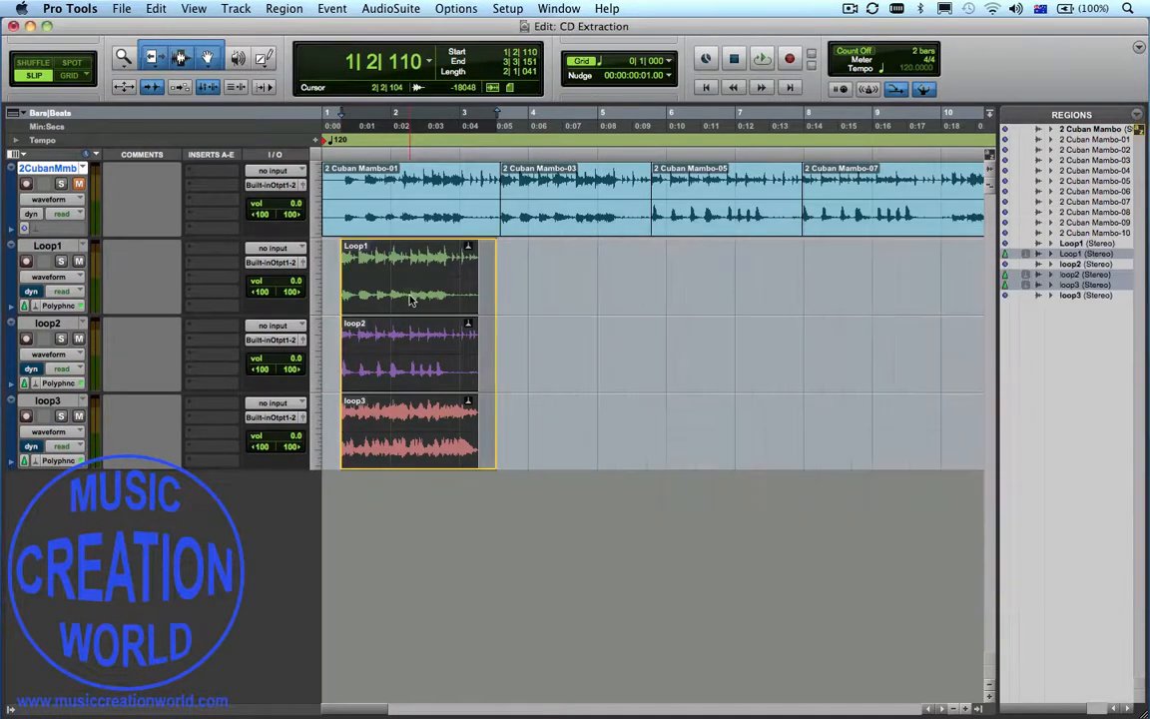
drag(409, 295, 379, 294)
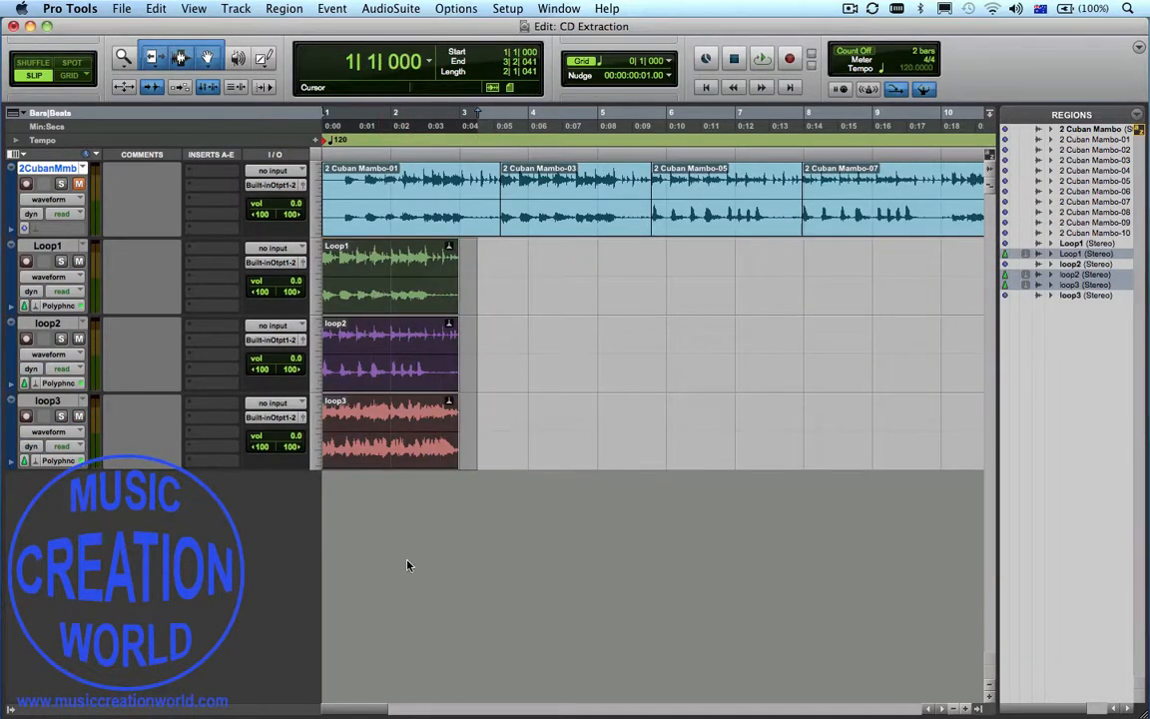
click(522, 354)
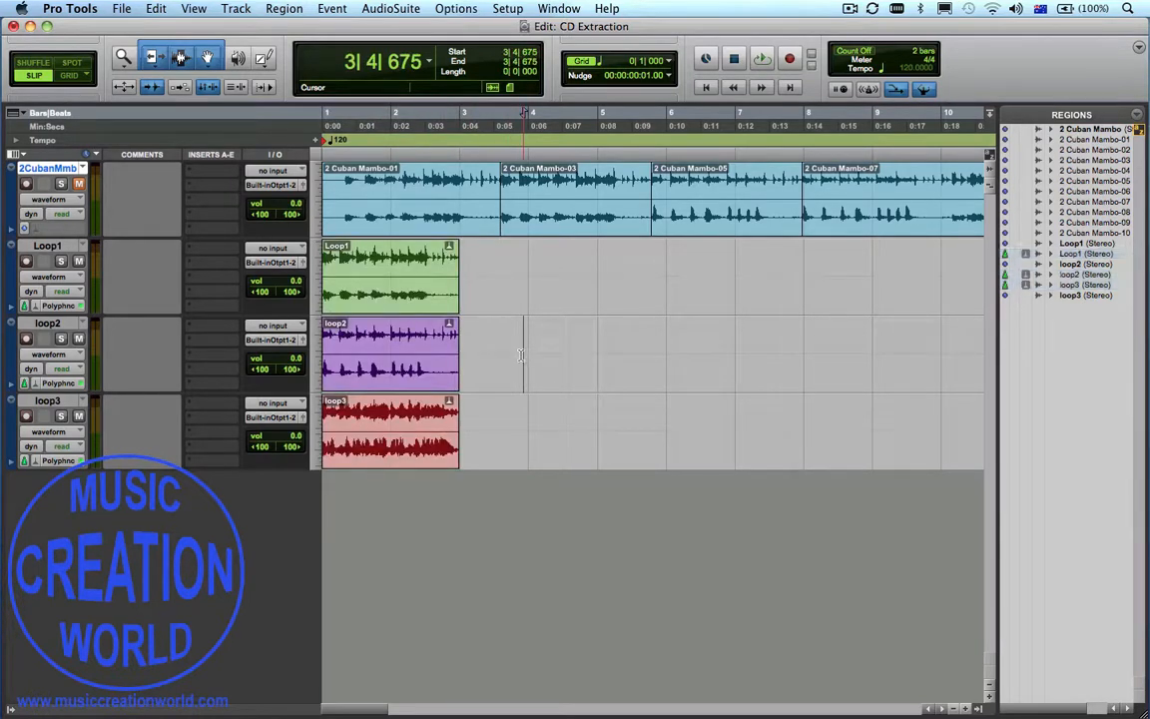
Use Grid mode to arrange the loops in sequence, with loop2 starting at 5|1|000 and loop3 at 9|1|000
click(390, 357)
drag(390, 357, 654, 363)
click(72, 78)
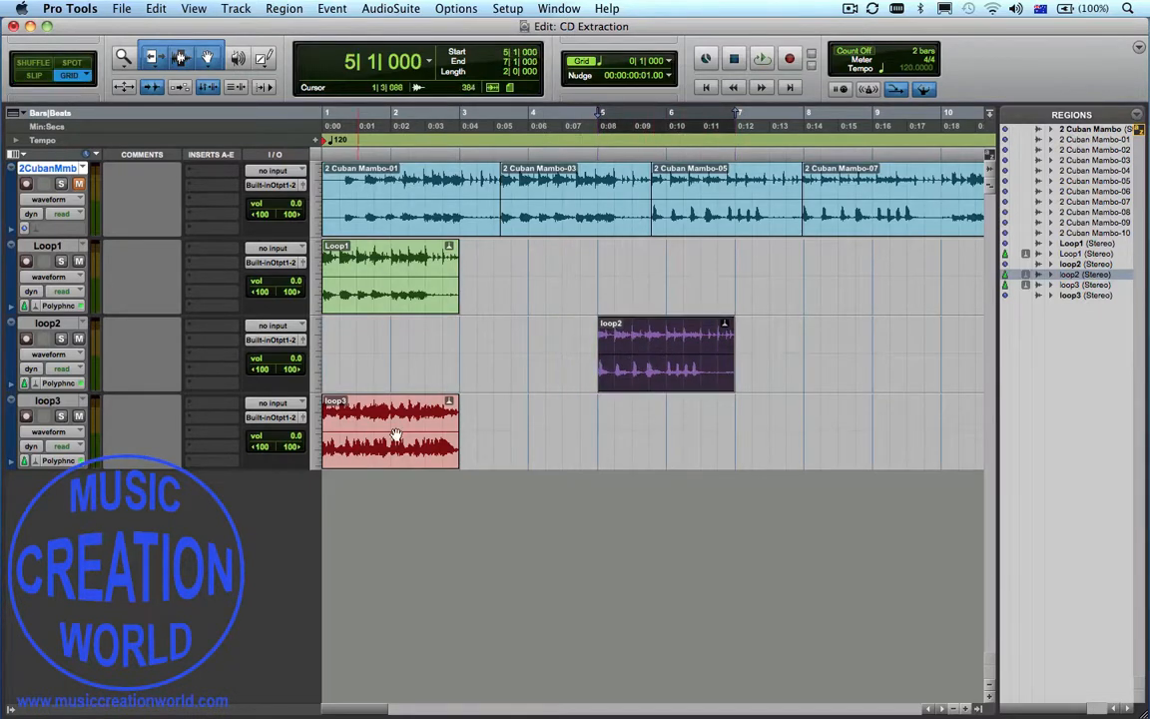
drag(399, 439, 951, 450)
Loop the Loop1 region with the number of loops set to 2
click(423, 288)
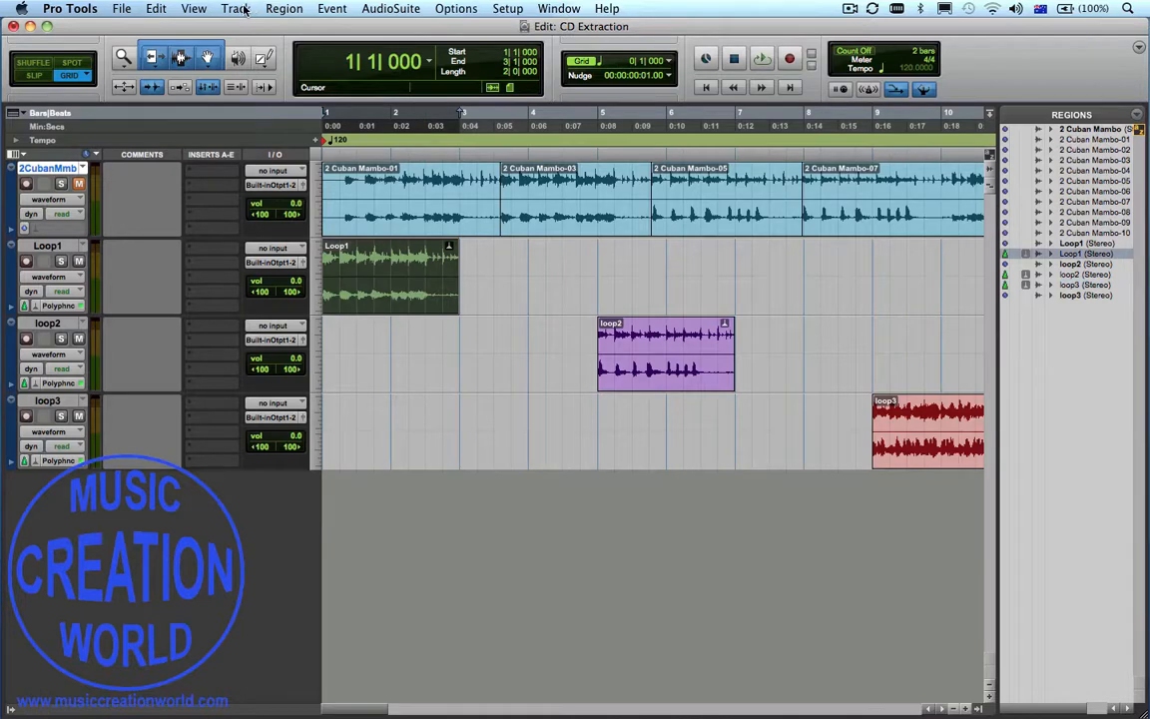
click(276, 12)
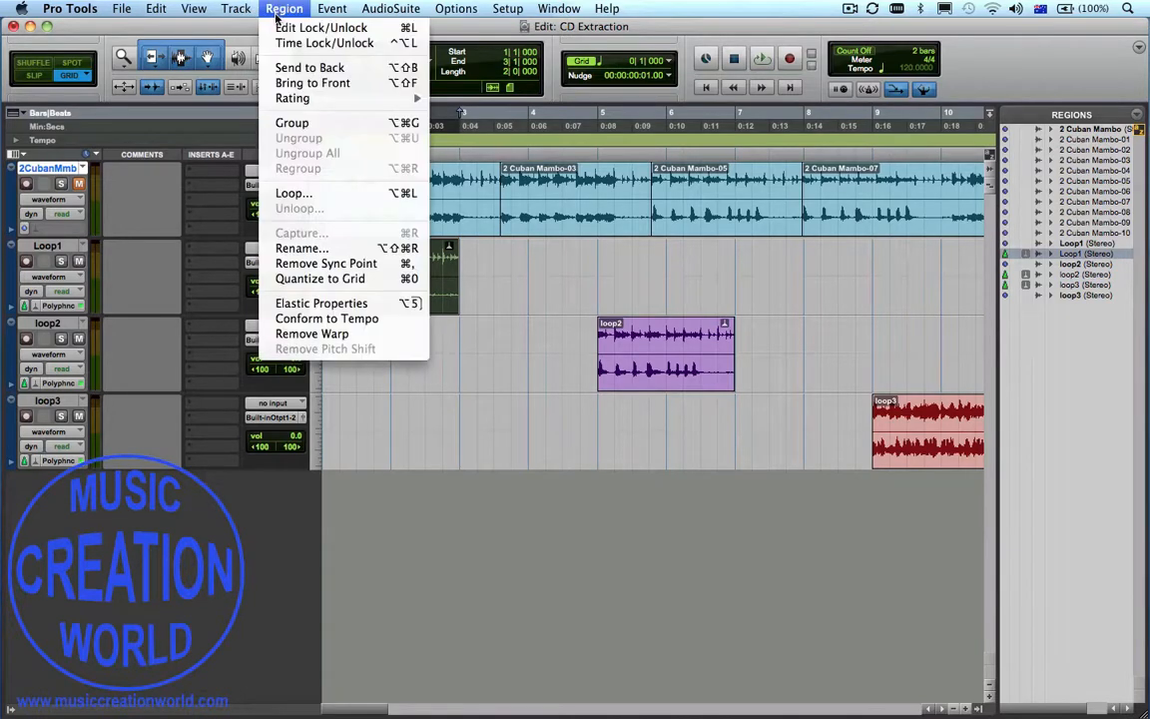
click(372, 192)
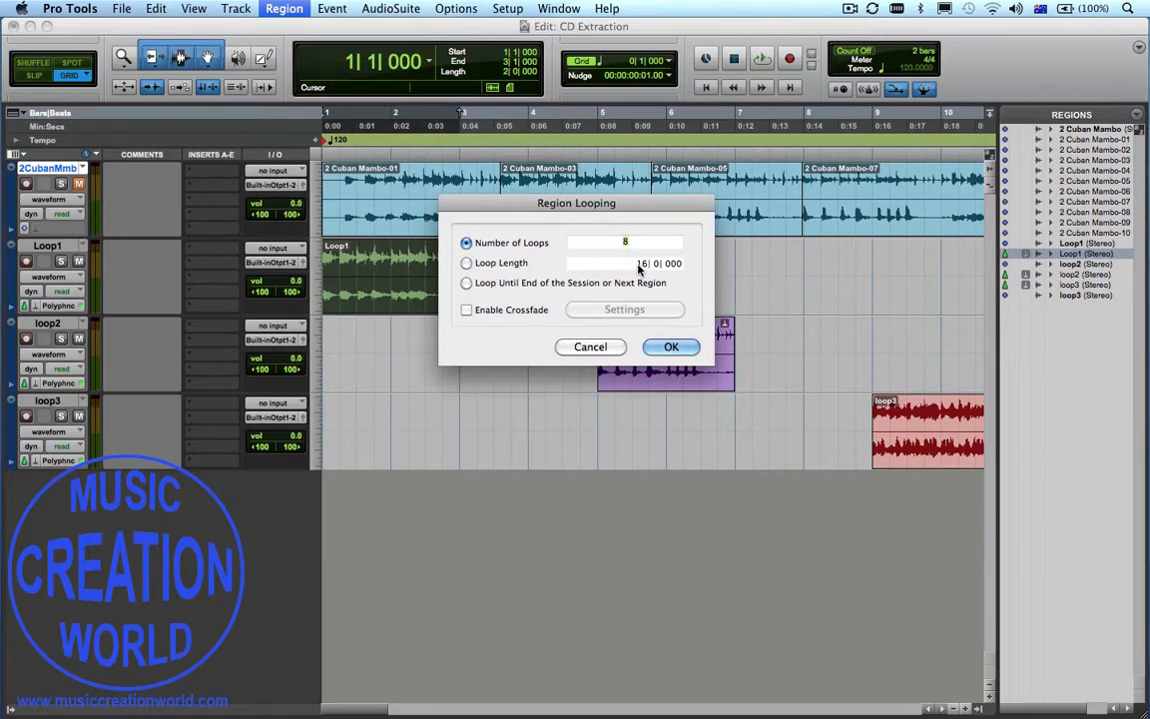
click(673, 347)
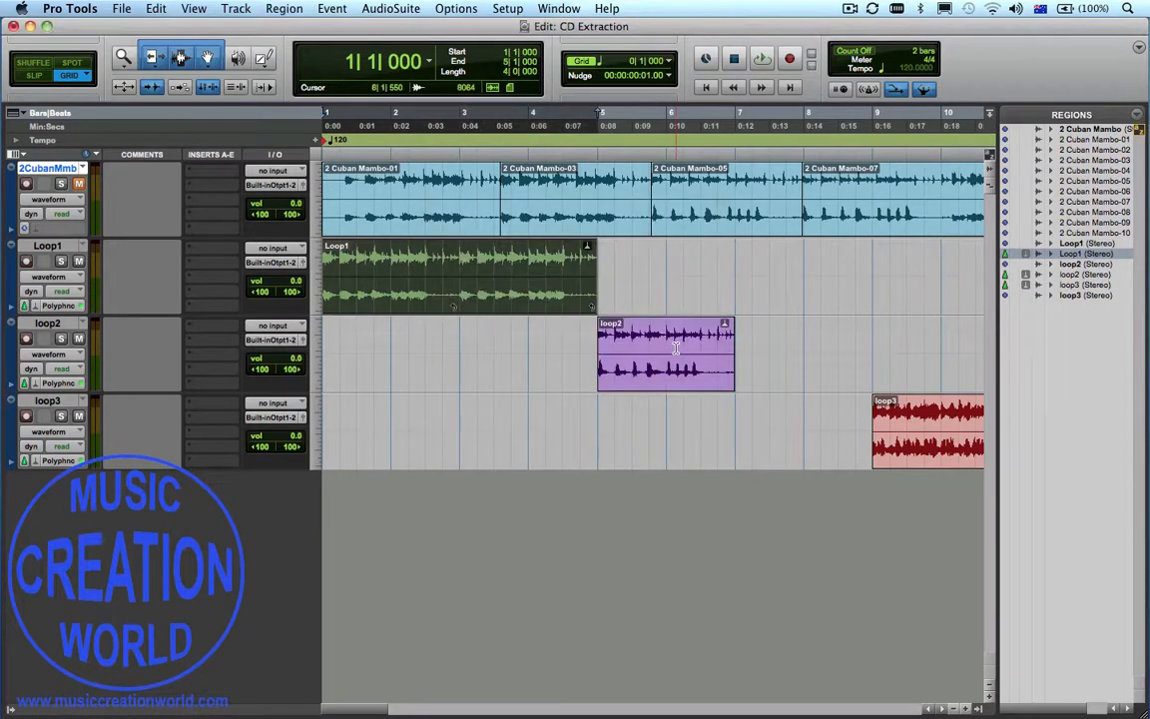
Loop the loop2 region with the number of loops set to 2
click(667, 360)
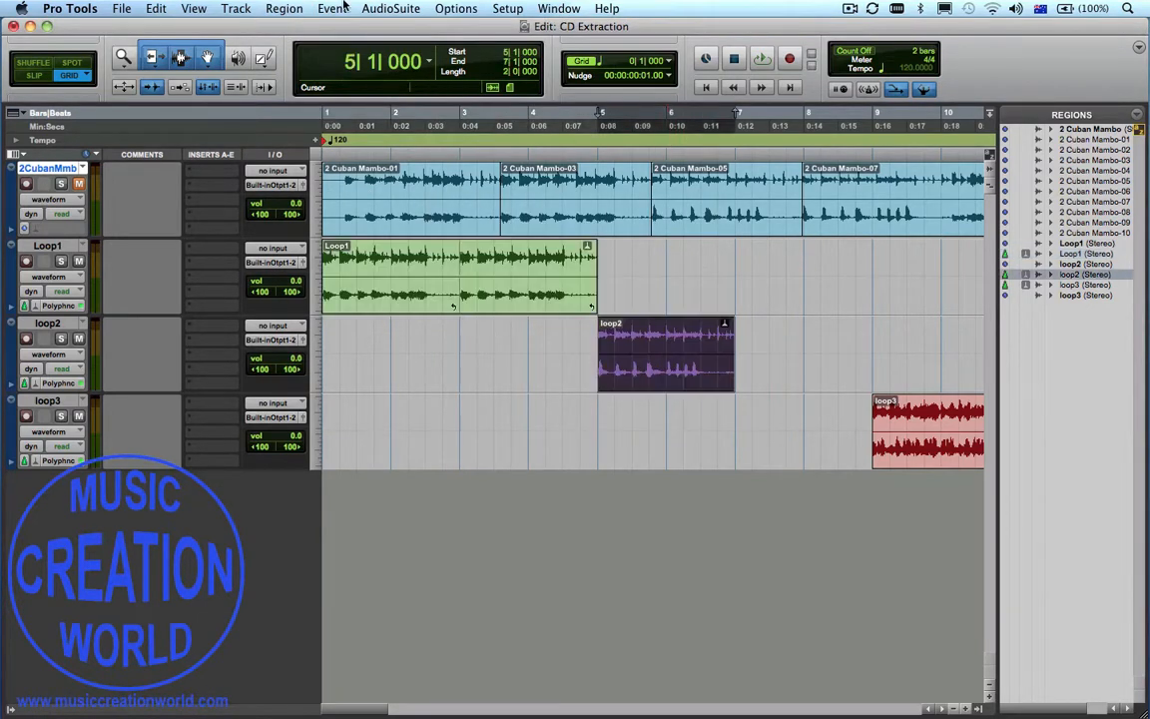
click(277, 9)
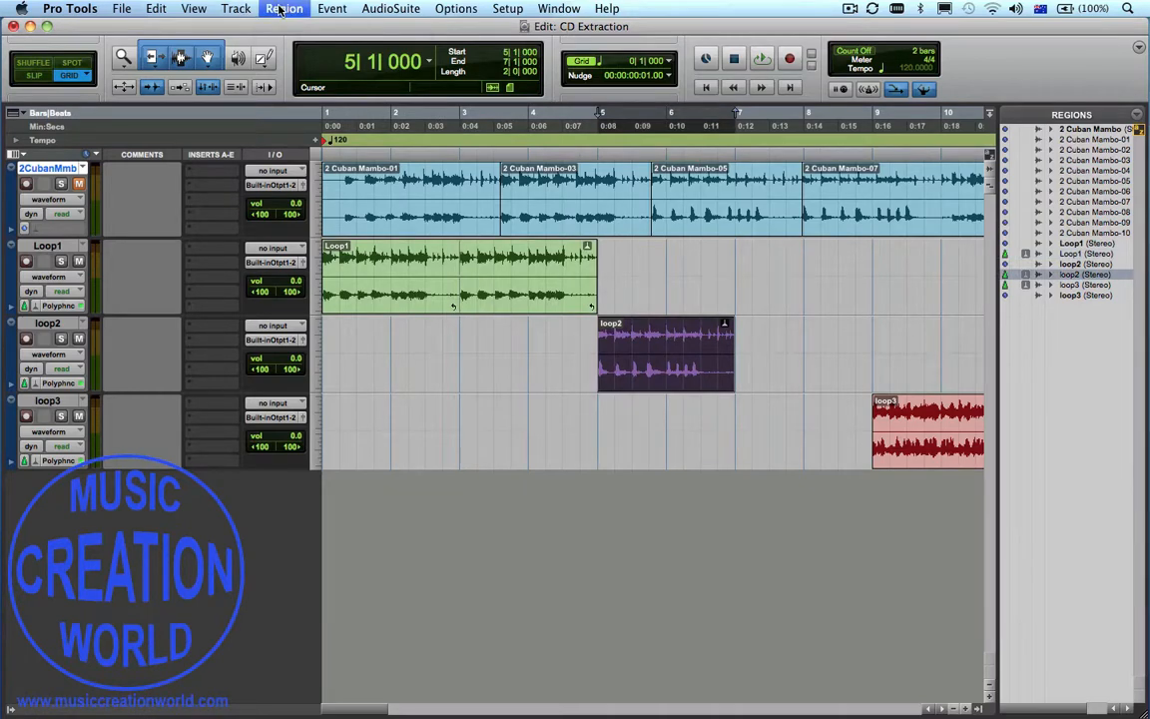
click(293, 193)
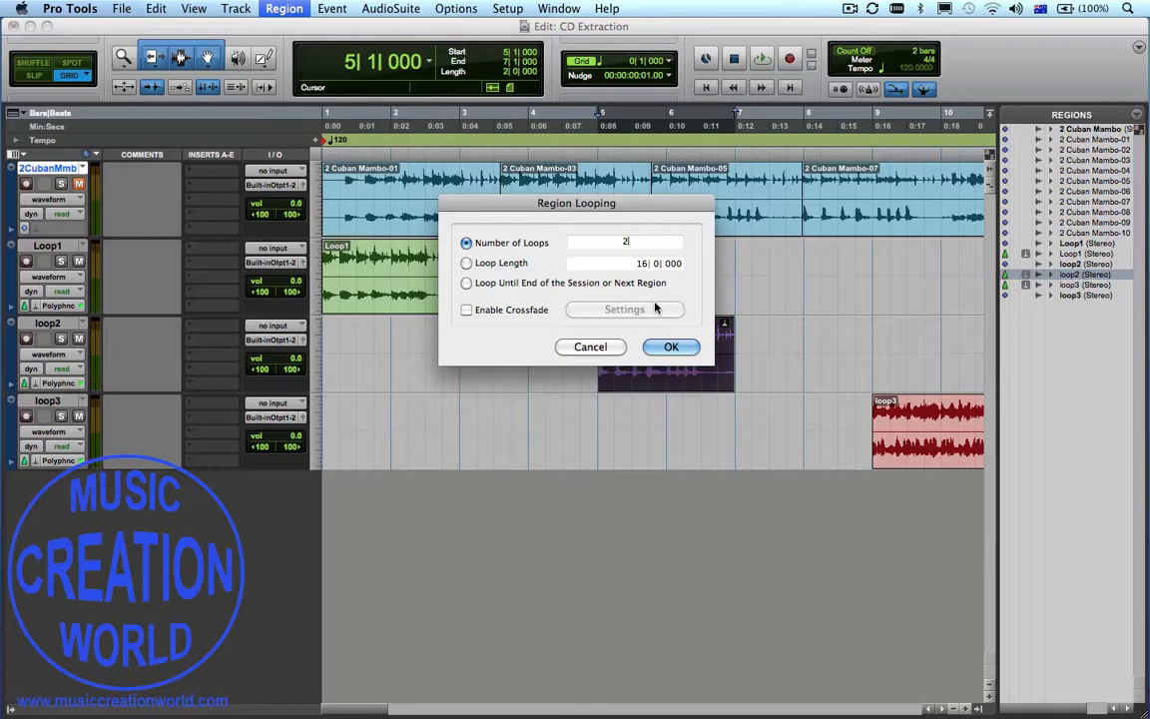
click(679, 347)
Loop the loop3 region with the number of loops set to 2
click(943, 441)
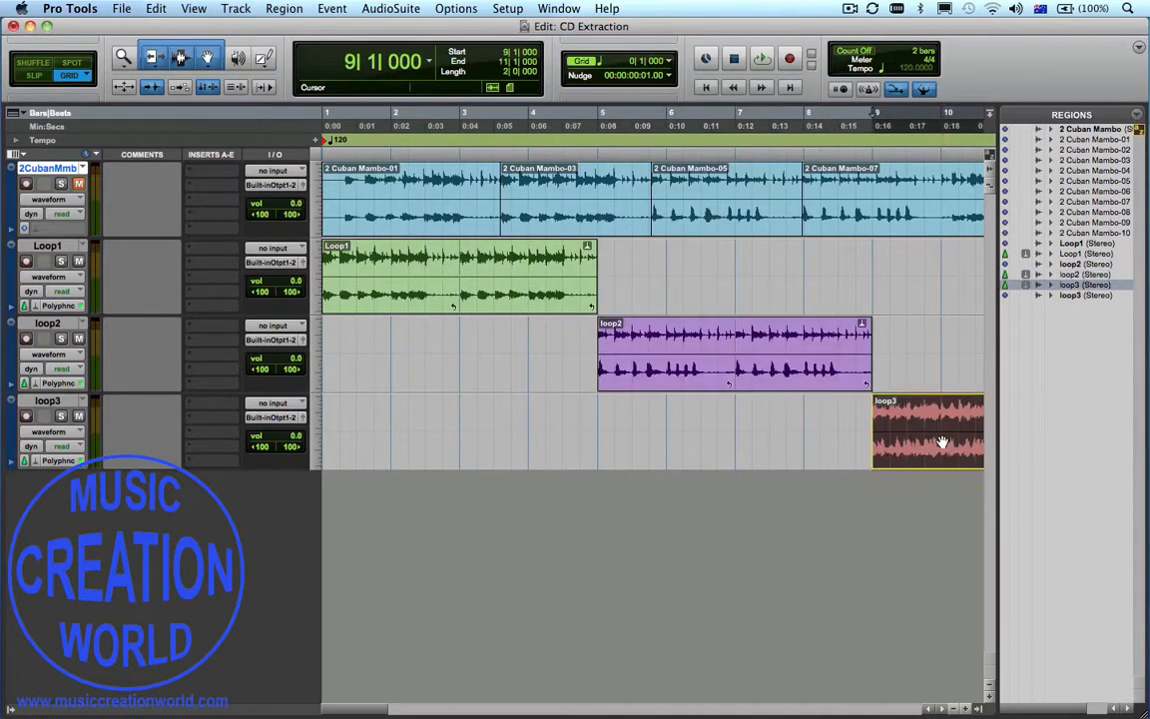
click(283, 9)
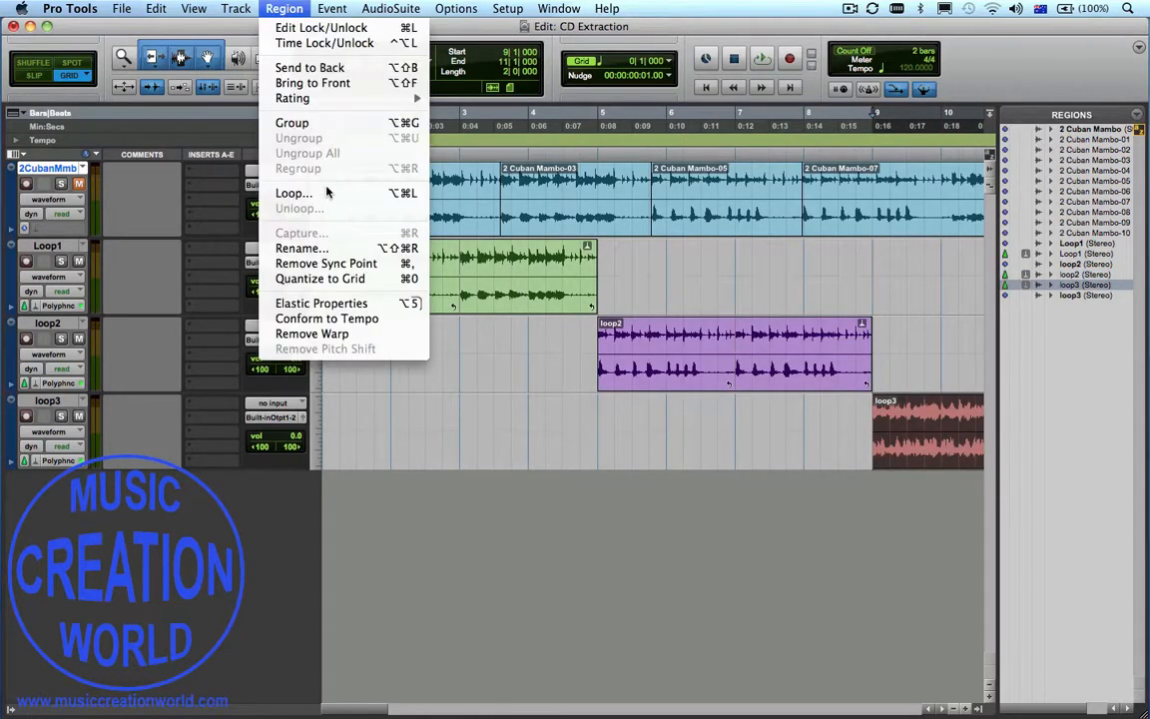
click(293, 192)
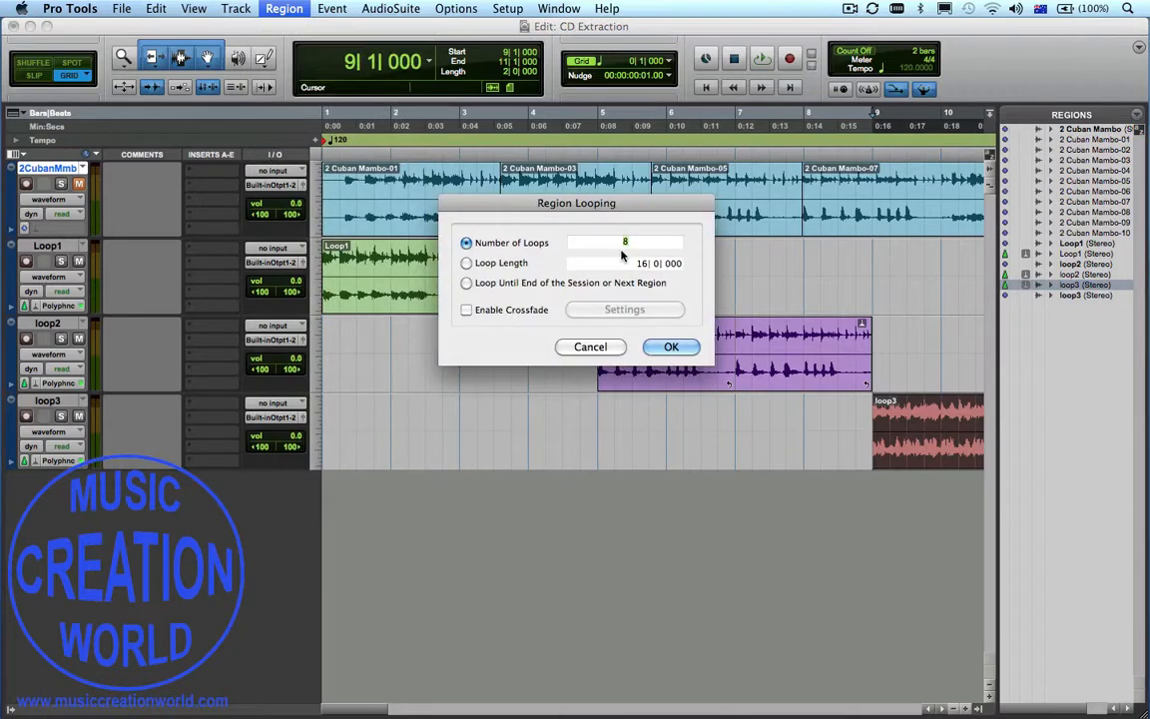
text(2)
click(671, 347)
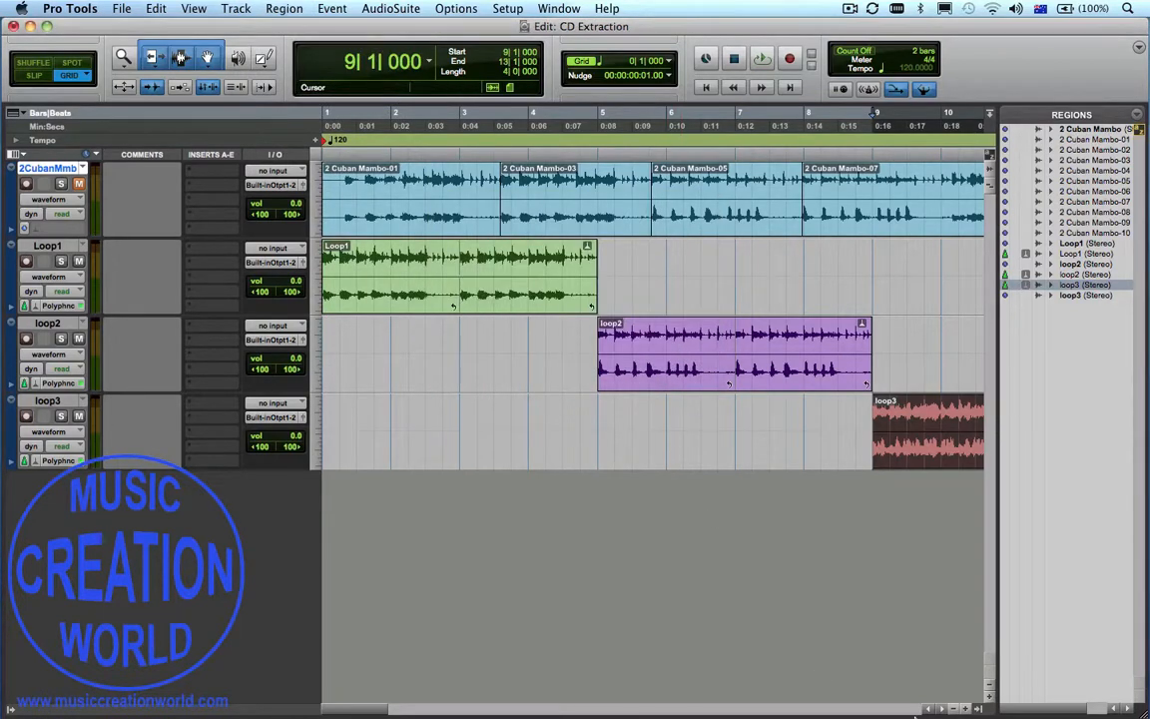
Play the transitions between the looped regions, from 4|2|000 into loop2 and from 8|4|000 into loop3
click(959, 712)
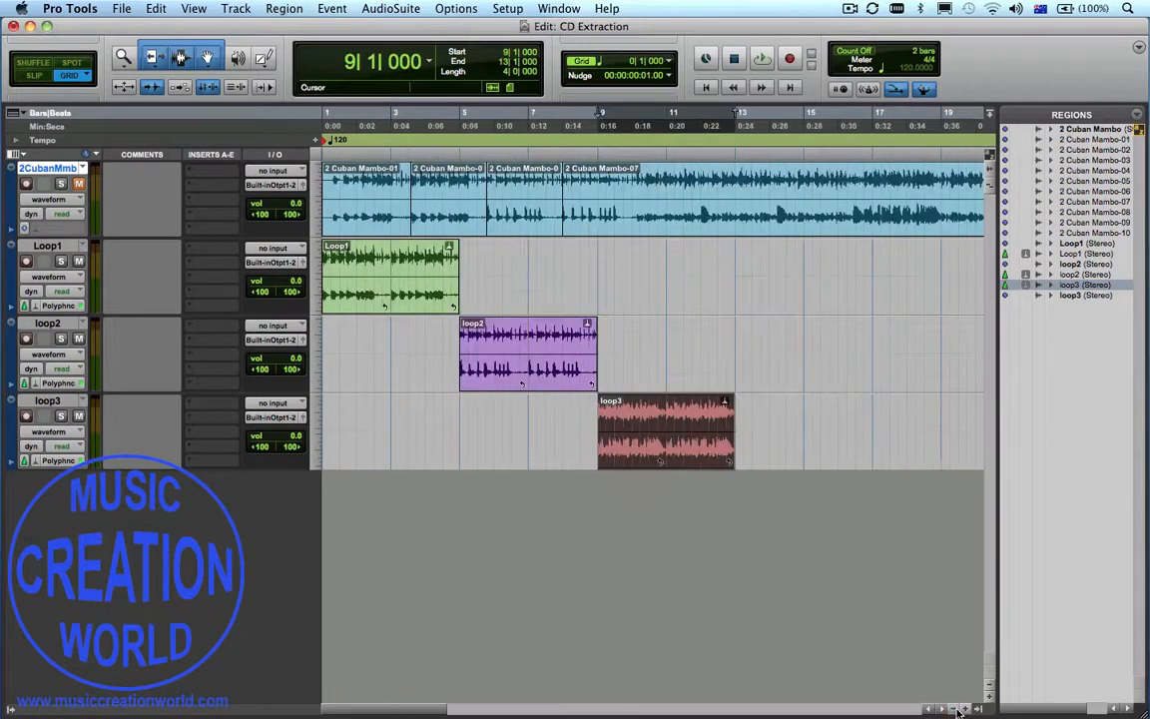
key(space)
key(space)
click(432, 125)
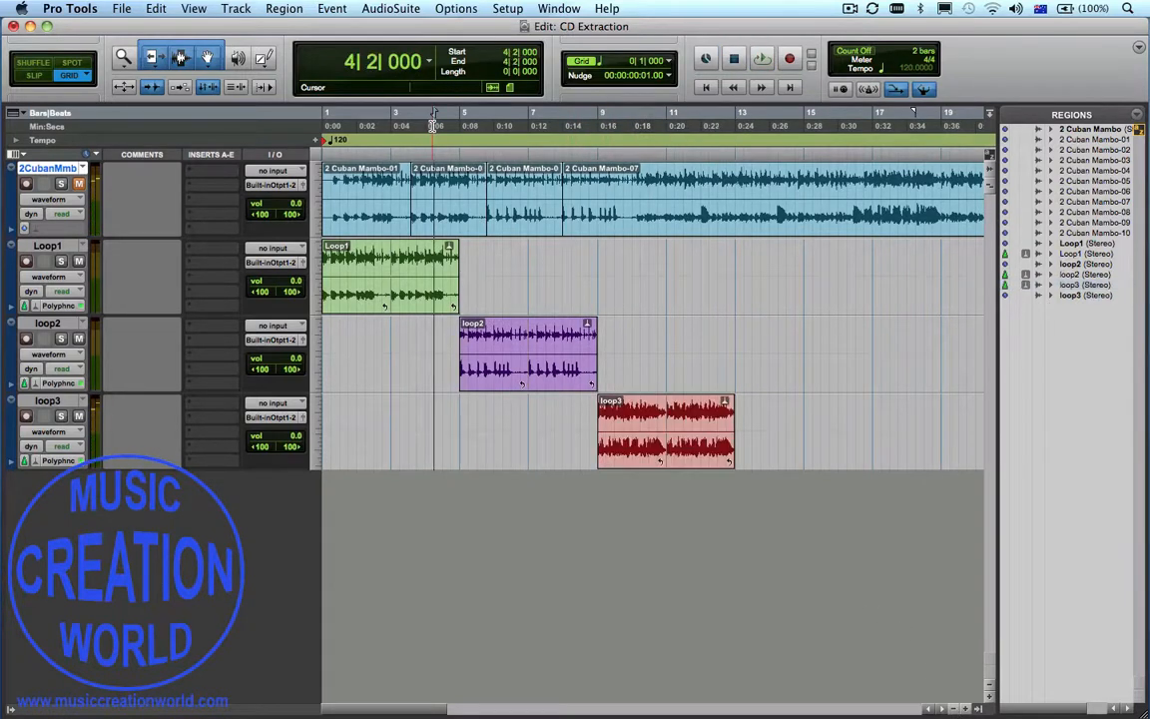
key(space)
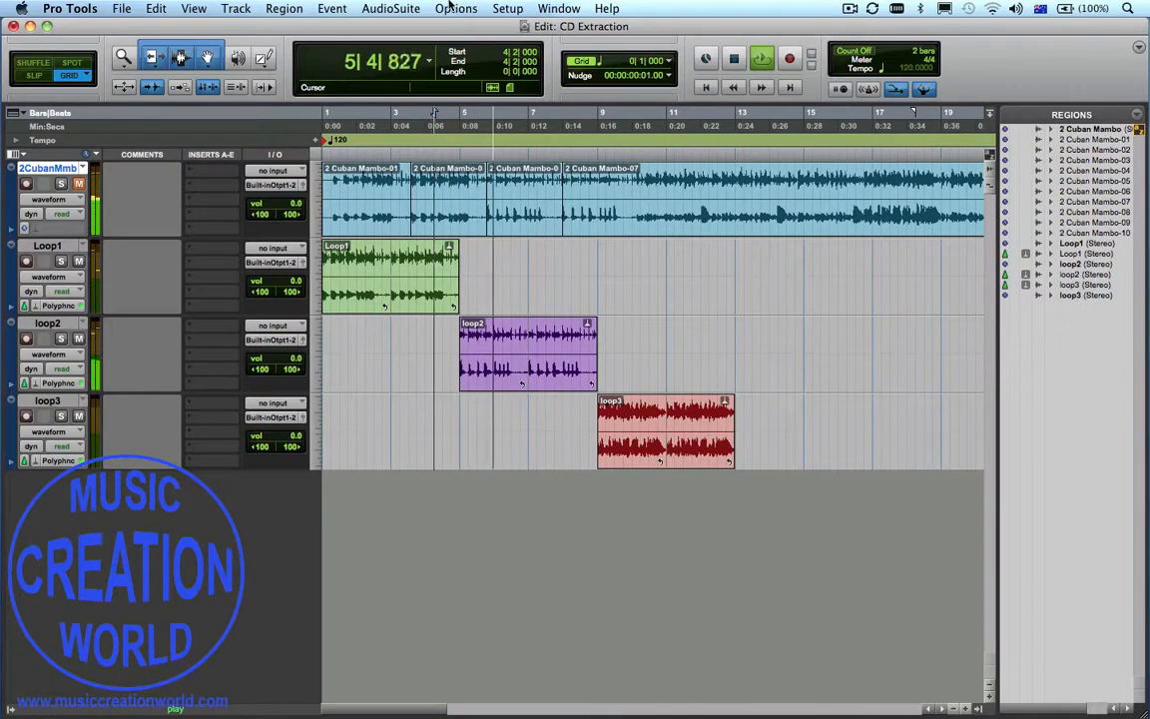
click(595, 114)
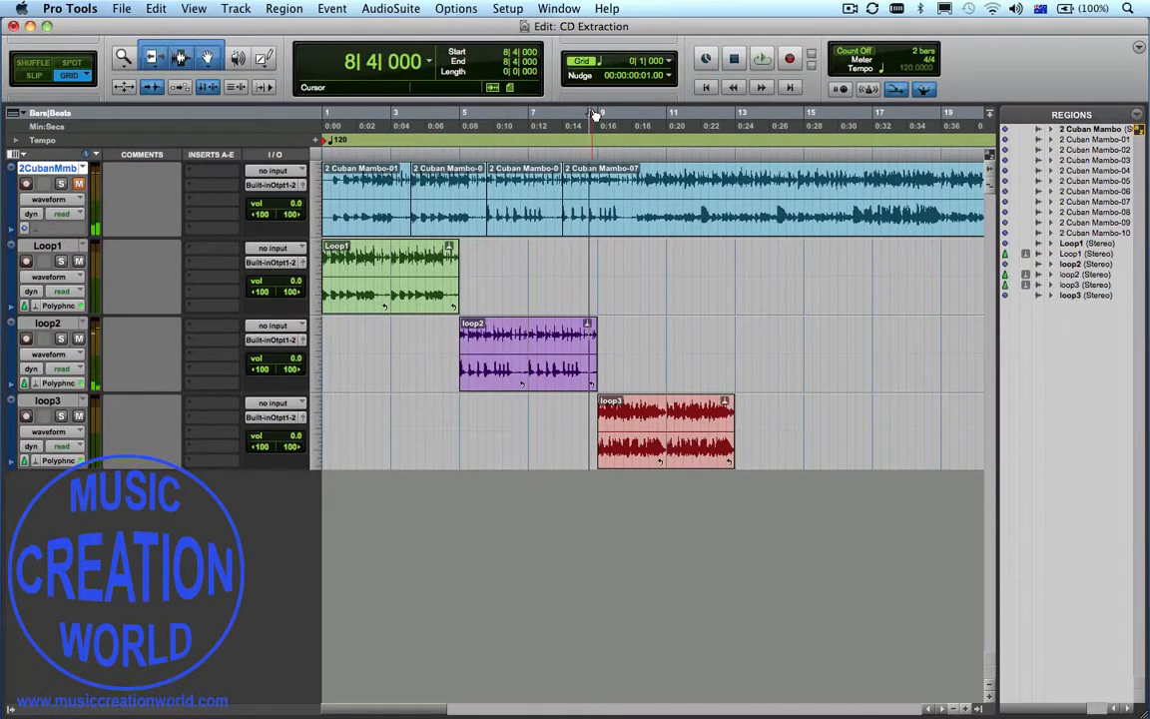
key(space)
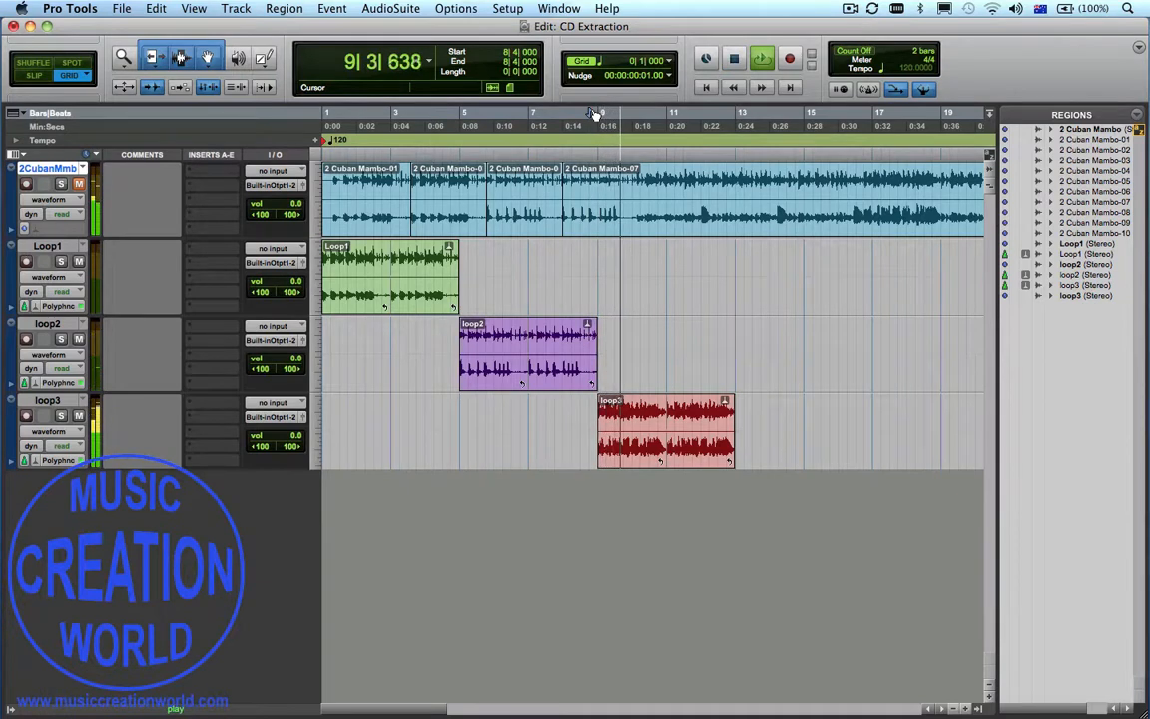
key(space)
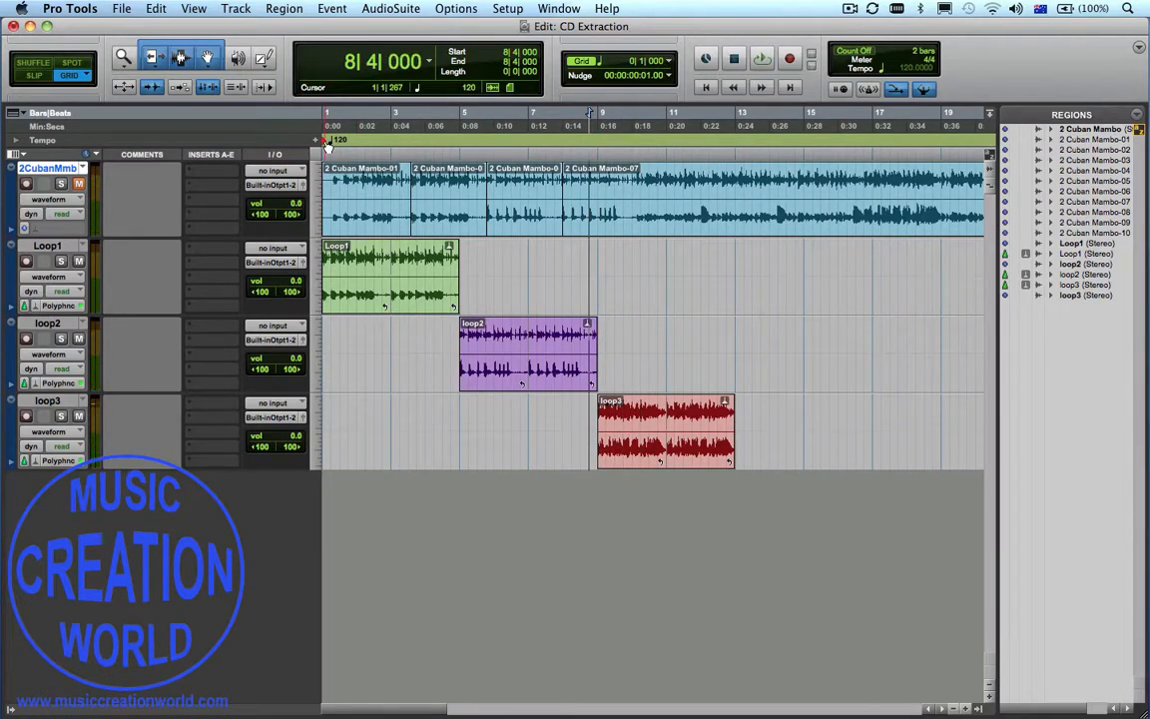
Change the session's starting tempo at 1|1|000 to 150 BPM
double_click(328, 142)
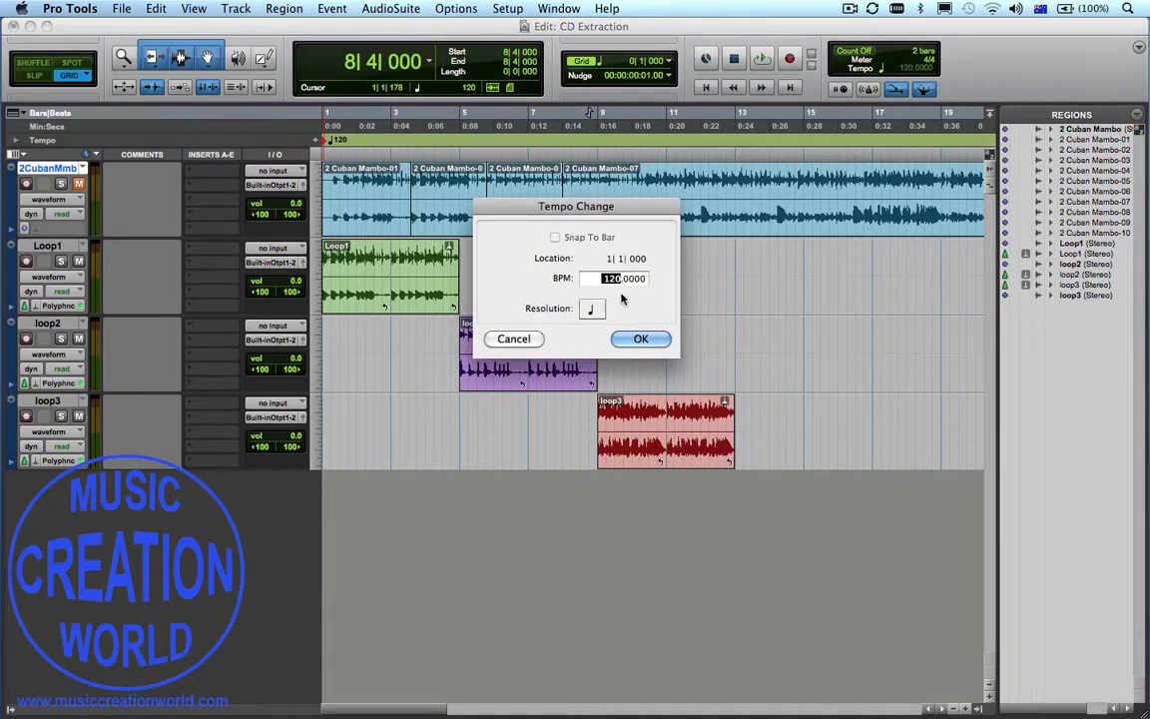
text(1)
click(642, 340)
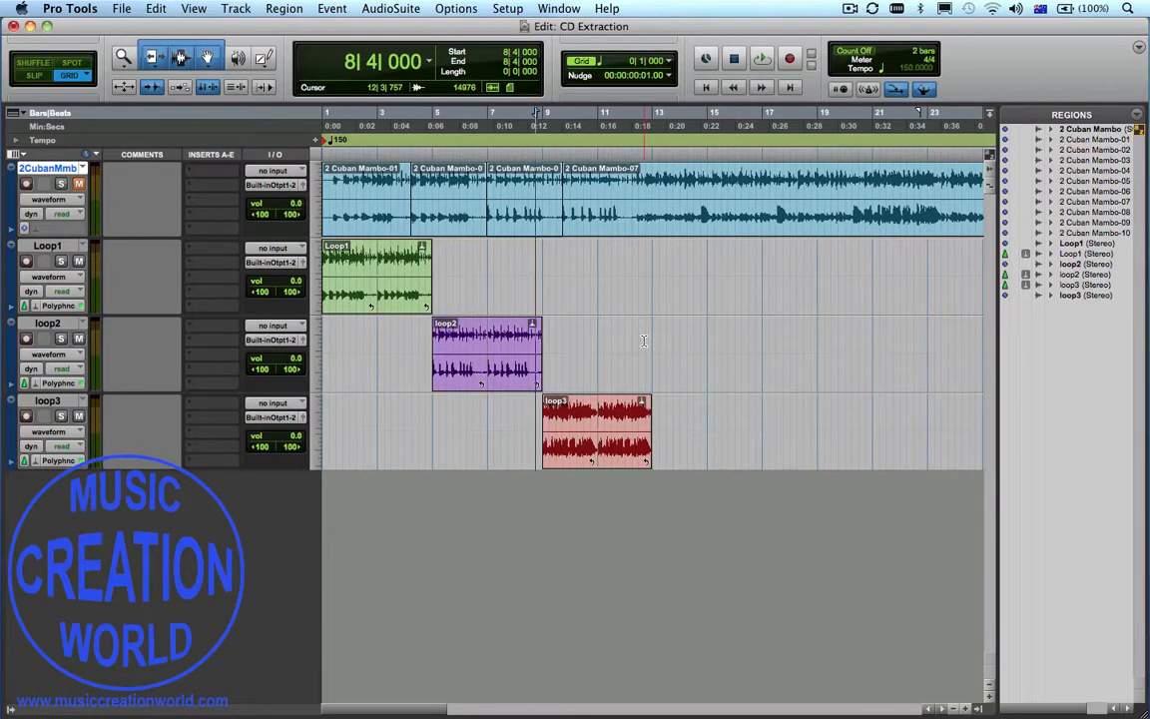
Play the loops at the new tempo from 8|4|000 and from 4|3|000, and stop playback
key(space)
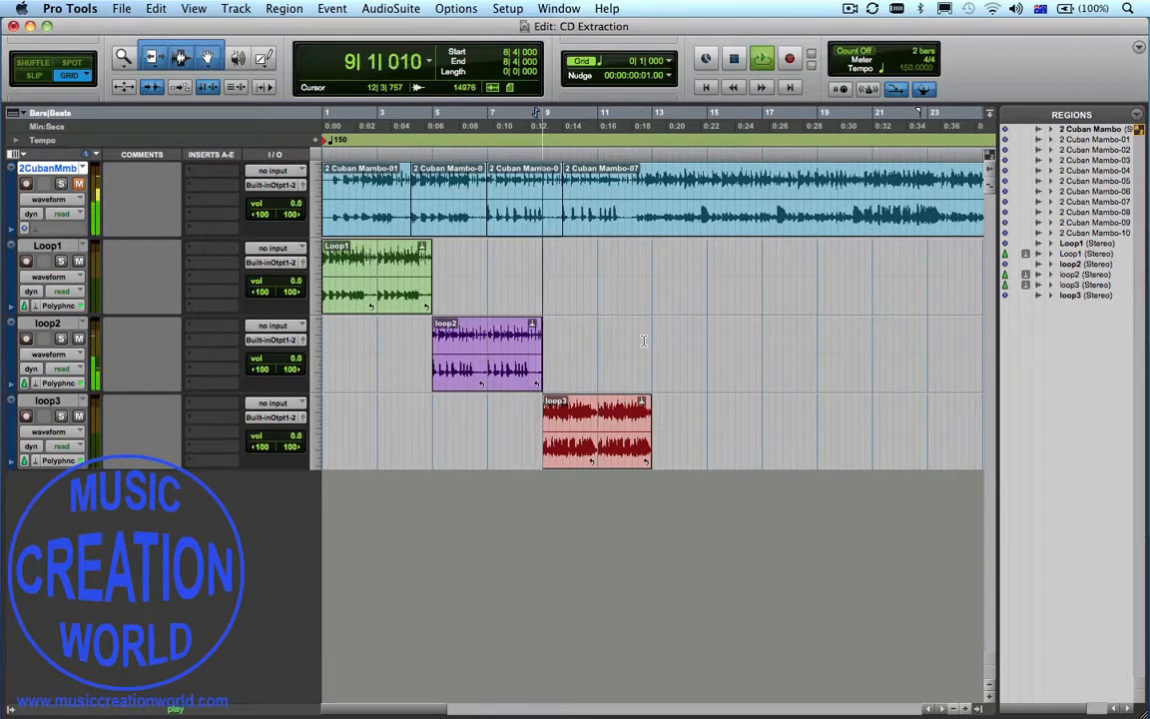
click(418, 112)
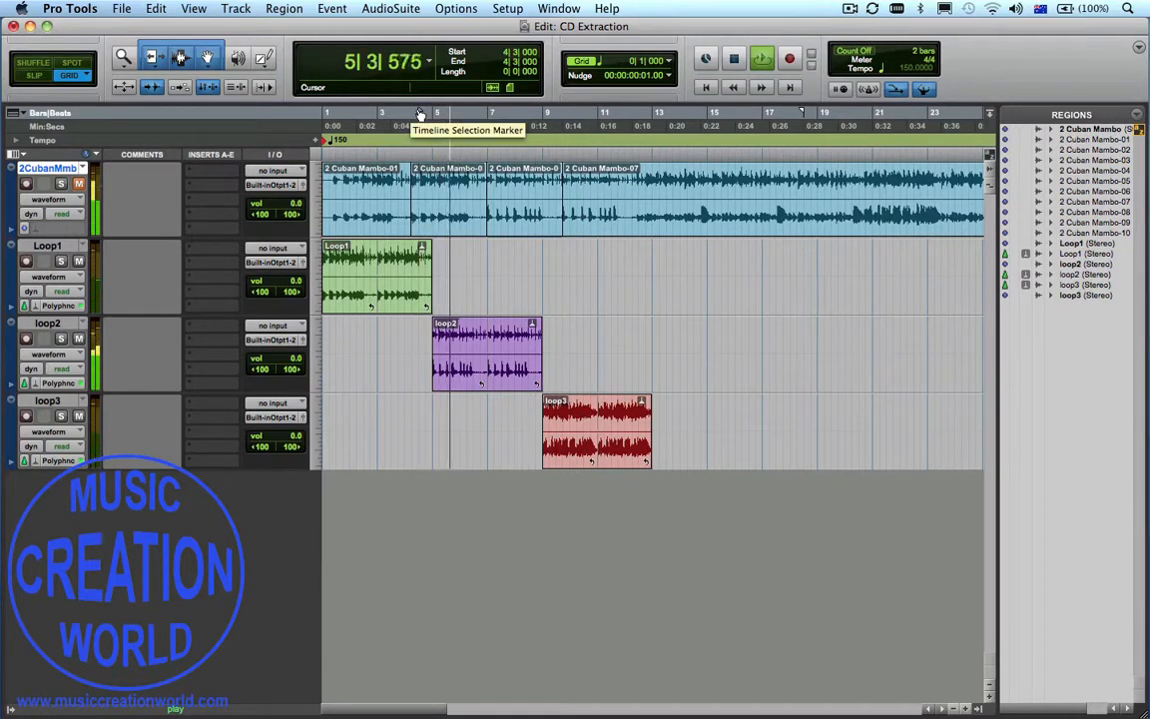
key(space)
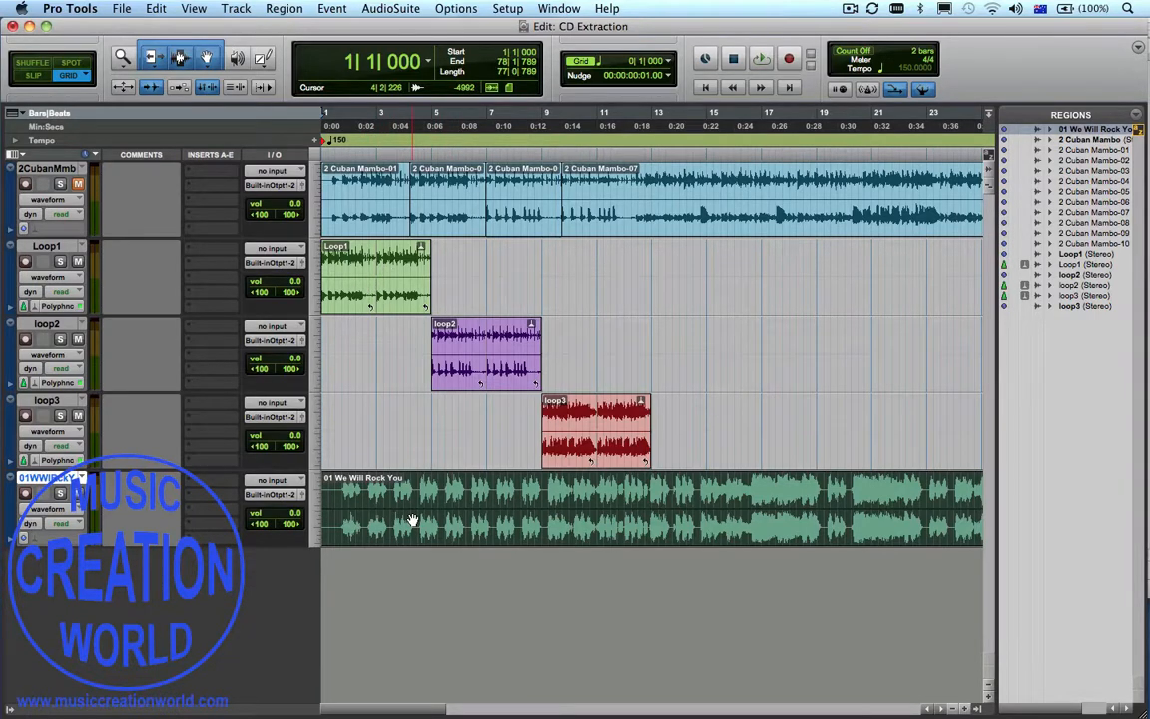
Solo the 01 We Will Rock You track, switch to Slip mode and play its opening from 1|3|086
click(60, 494)
click(33, 76)
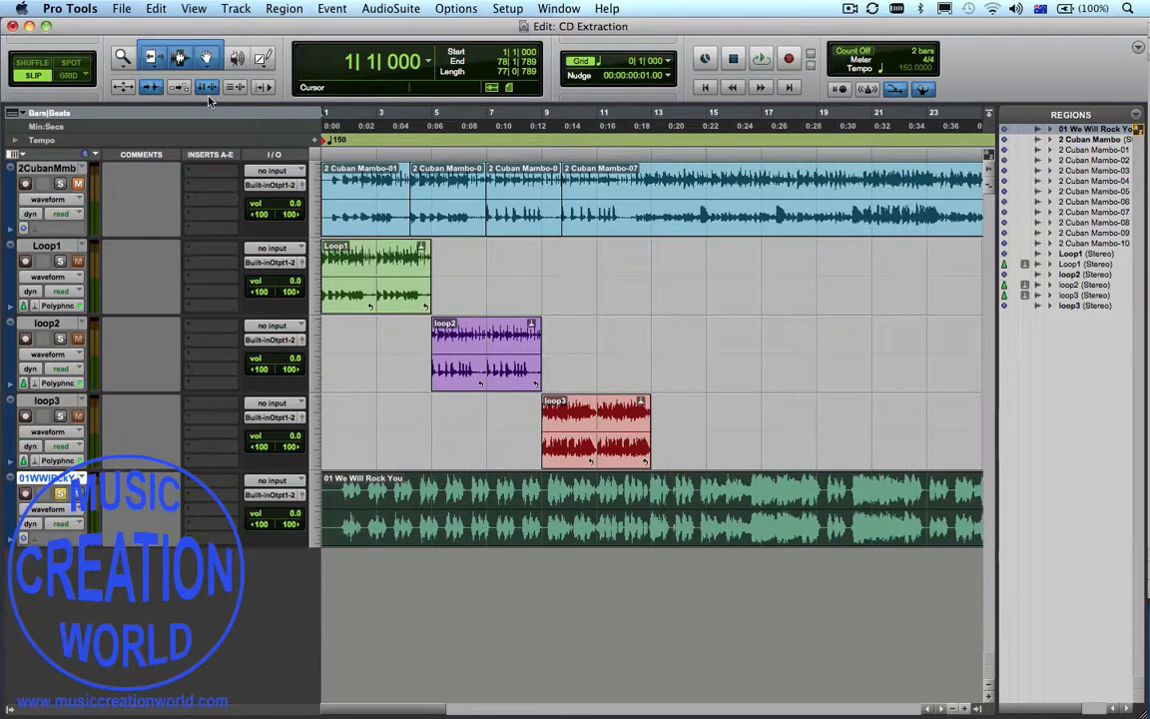
click(334, 504)
key(space)
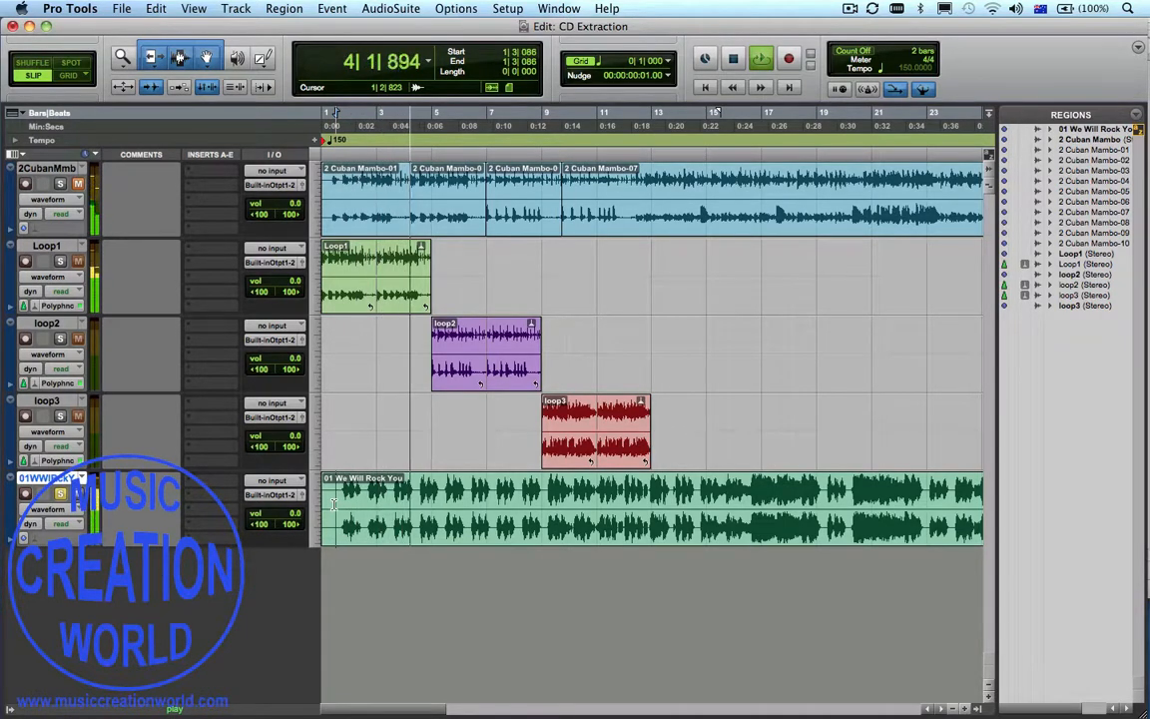
key(space)
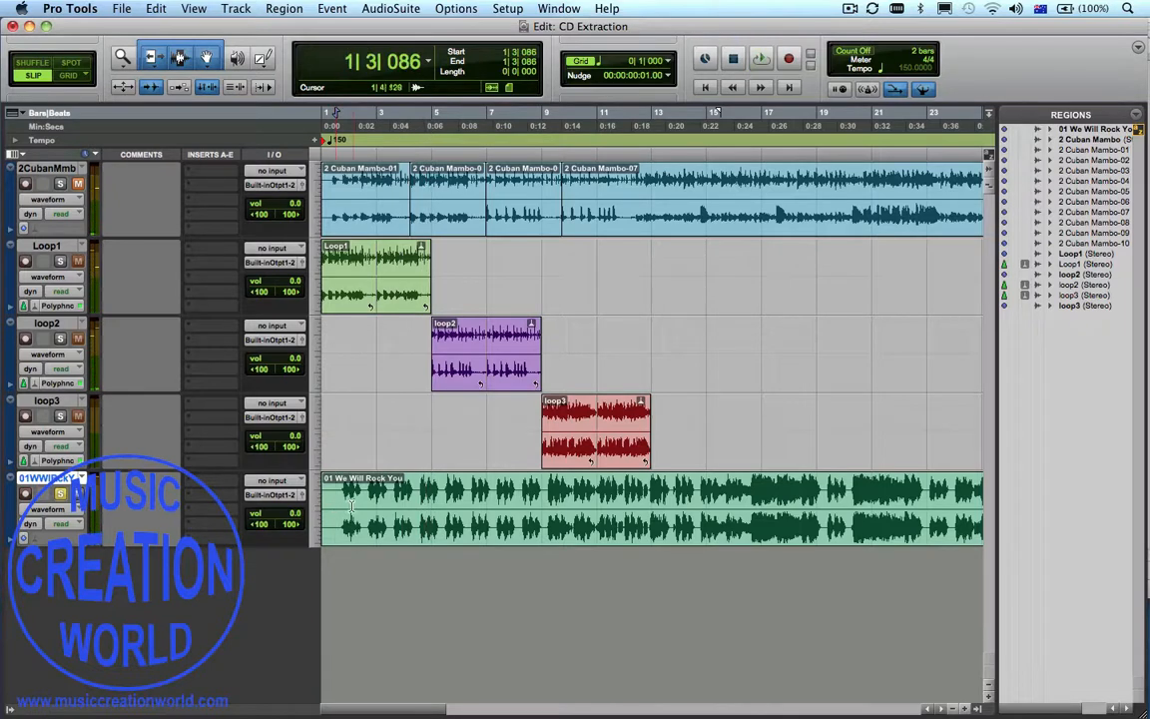
Play 01 We Will Rock You from 2|2|884 to locate where the loop phrase should start
click(362, 492)
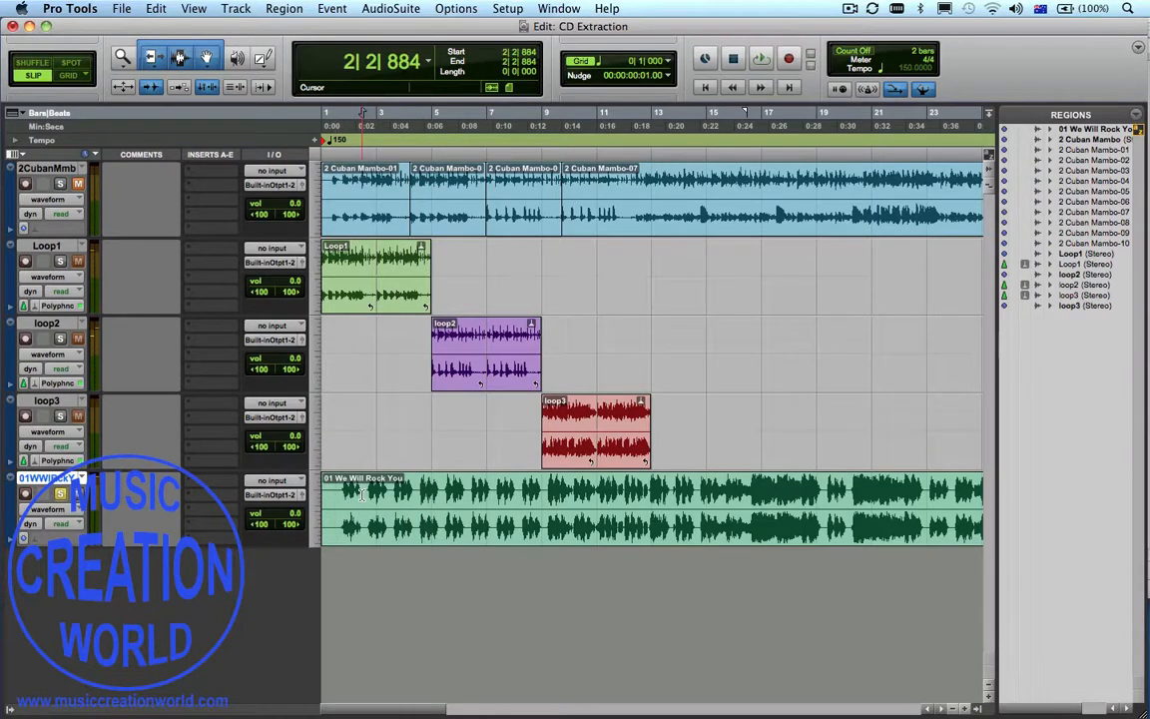
key(space)
key(space)
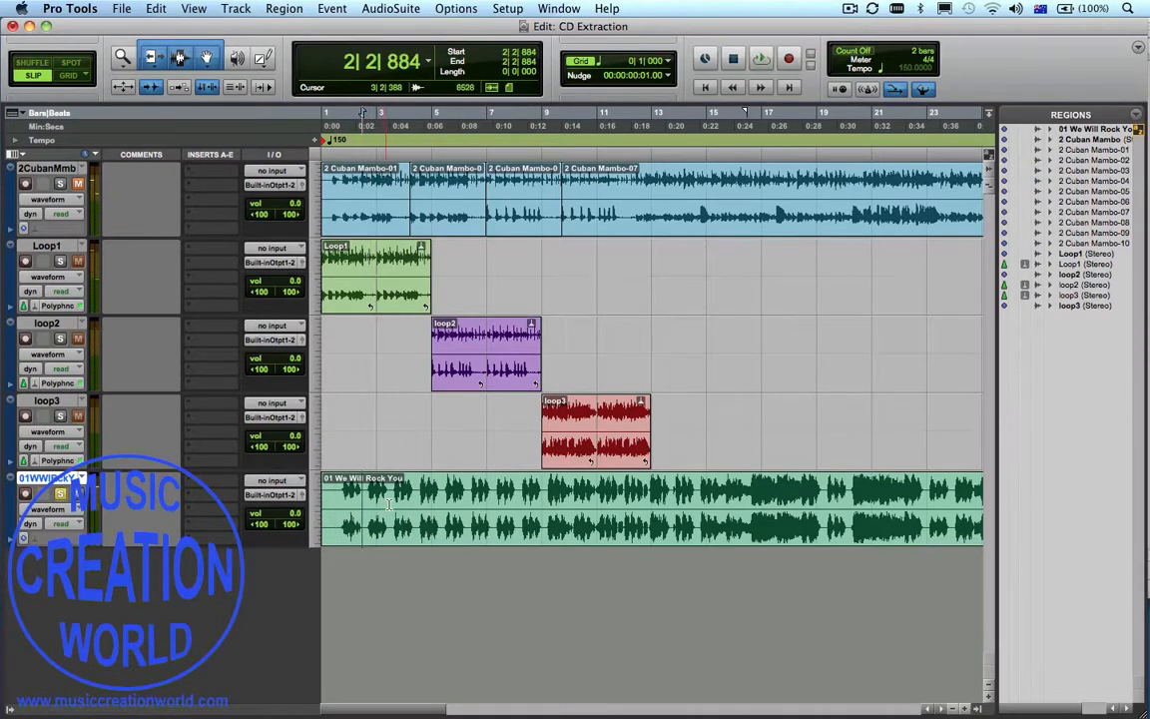
Separate the 01 We Will Rock You region at the transient at 3|3|622 to mark the loop's start
click(393, 500)
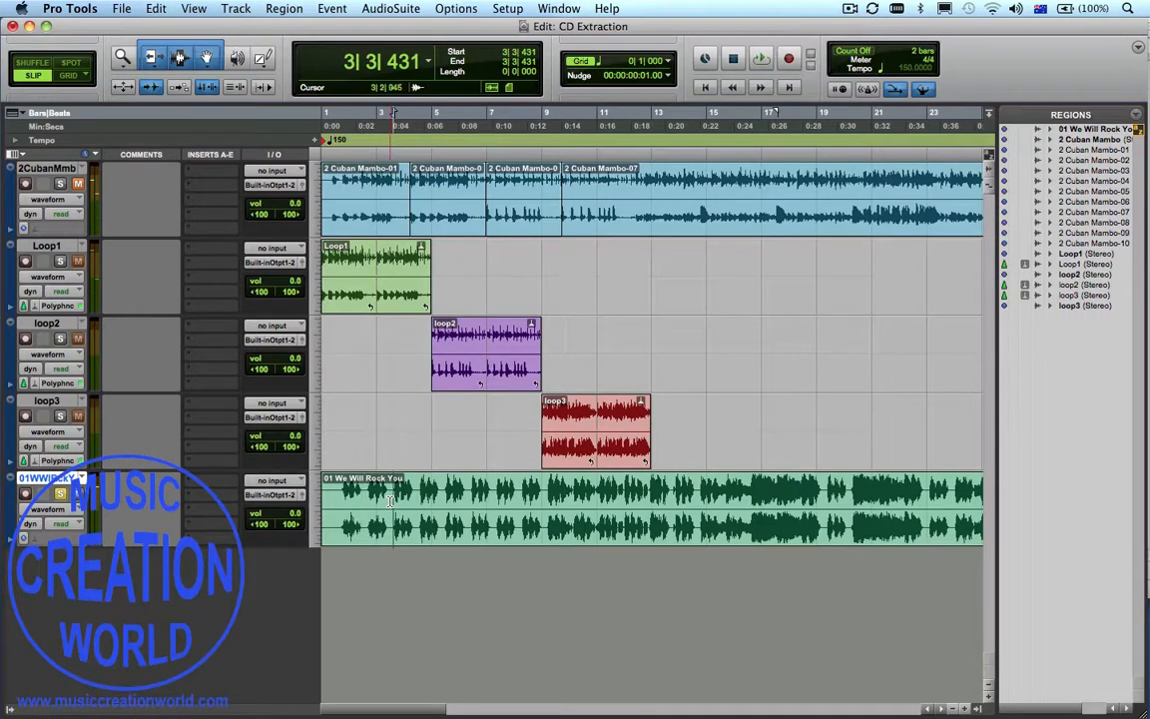
click(390, 500)
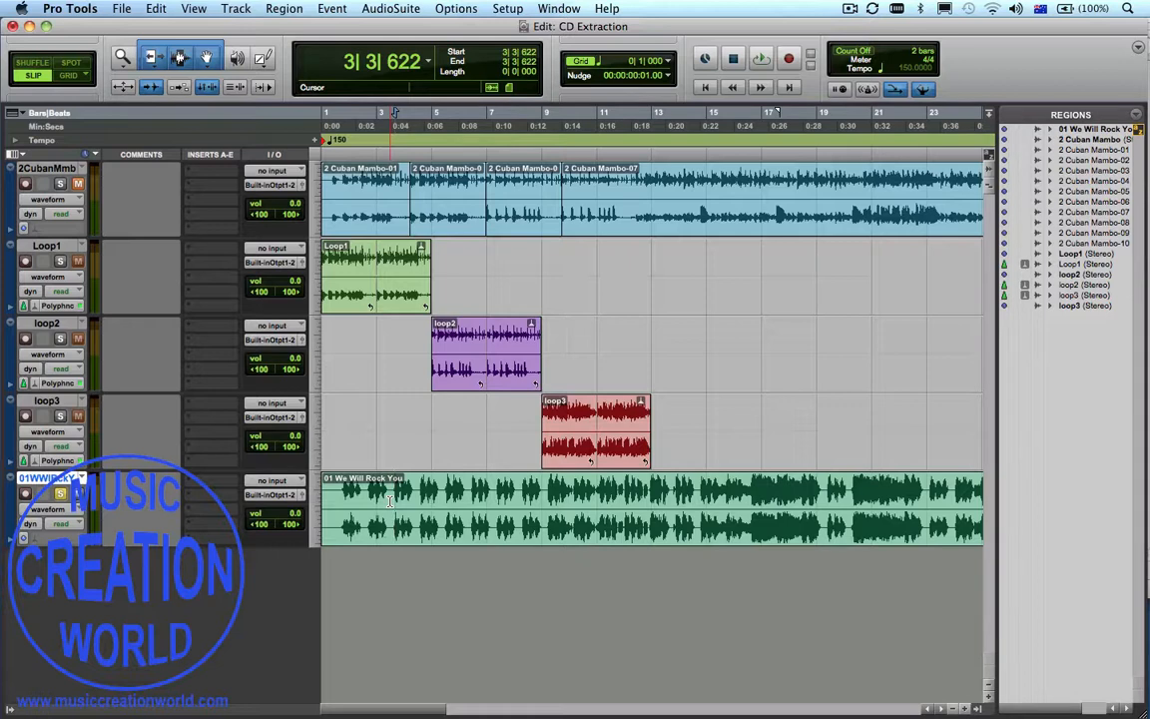
key(super+e)
Play from the new split to find the phrase's end, and separate the region at the transient at 5|3|096
key(space)
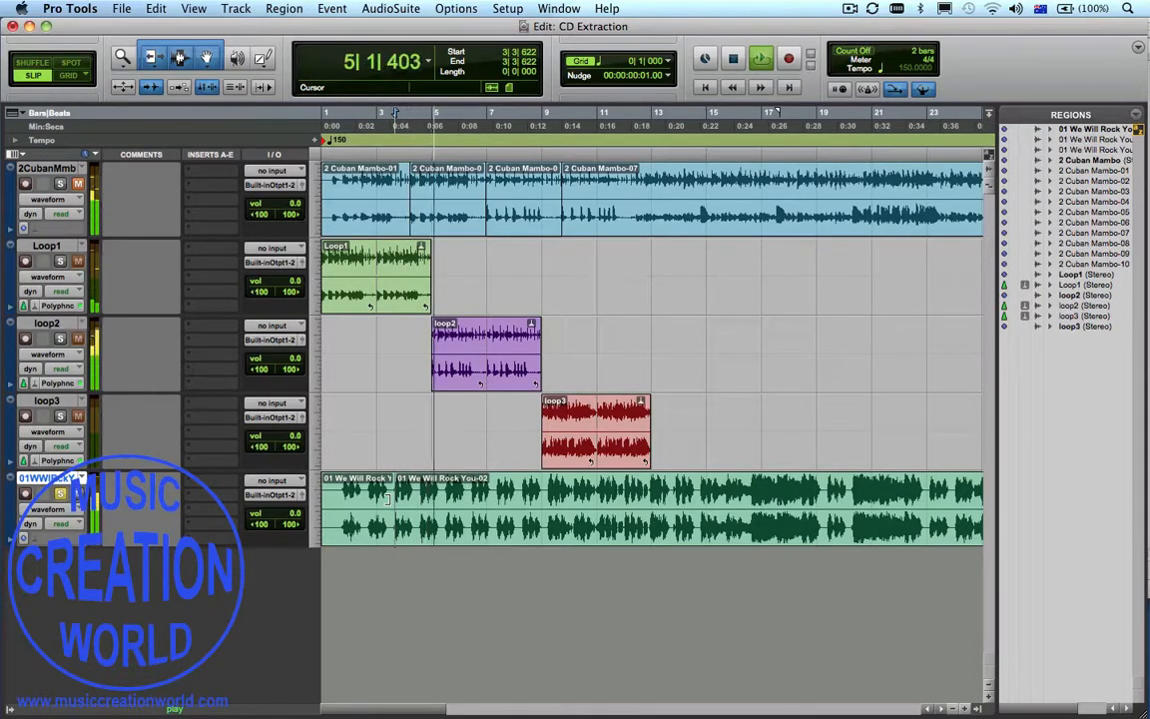
key(space)
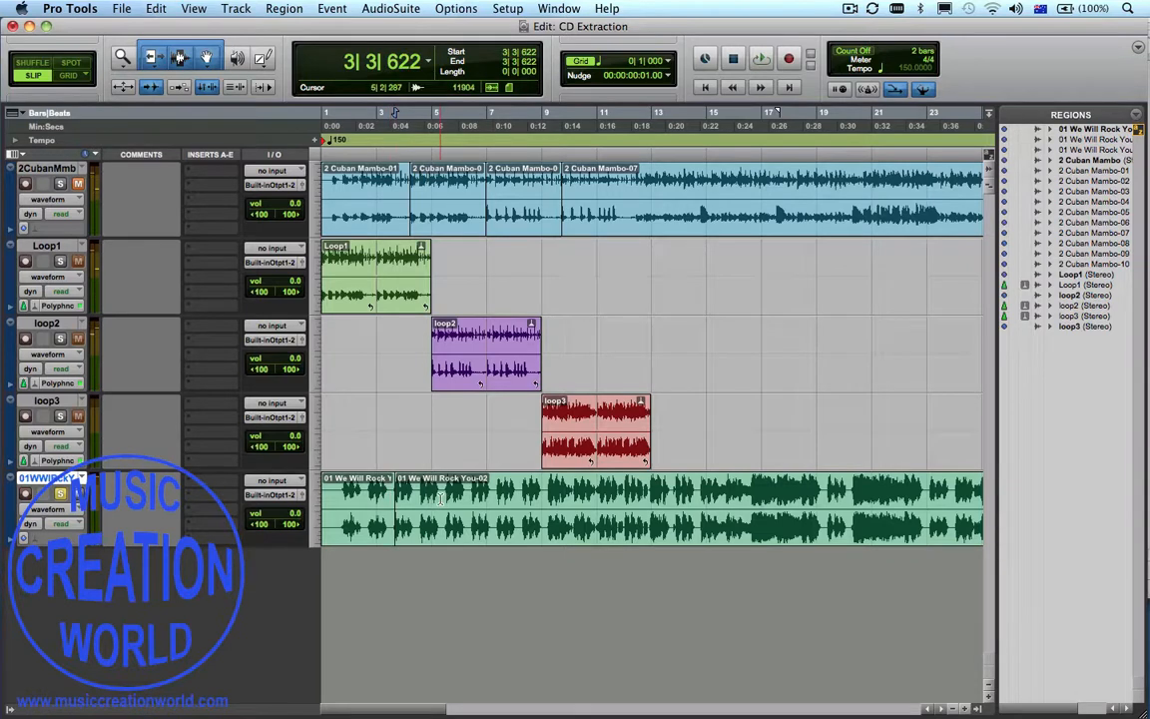
click(439, 499)
key(Tab)
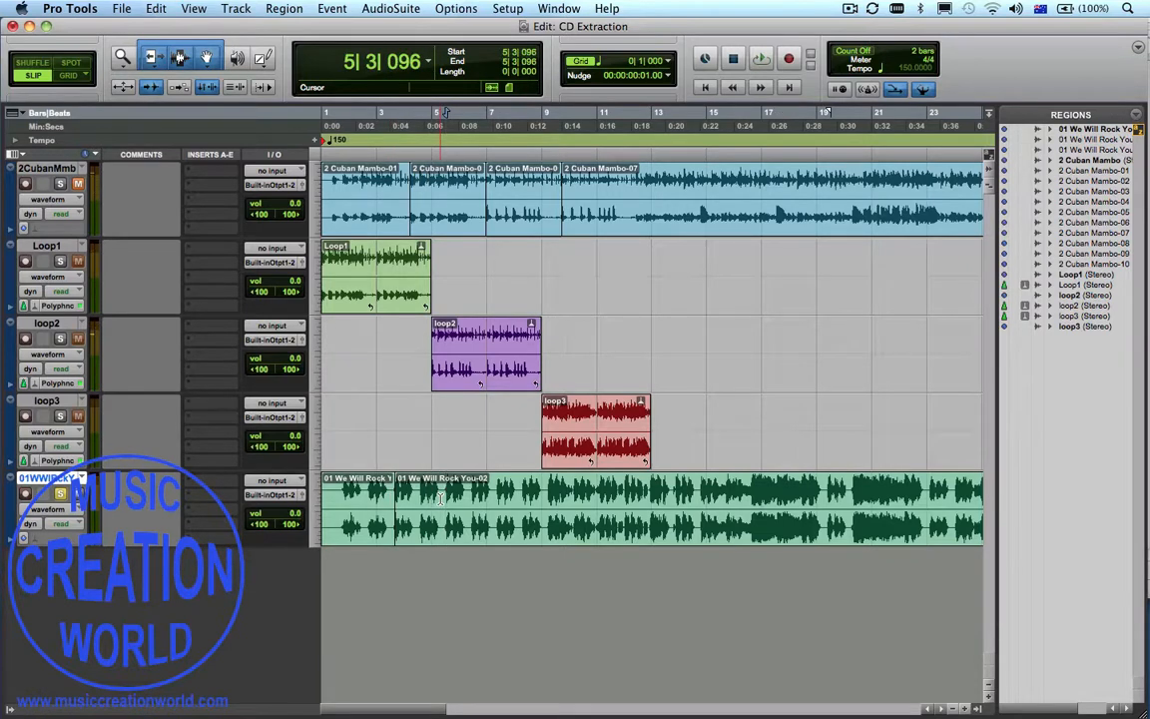
key(super+e)
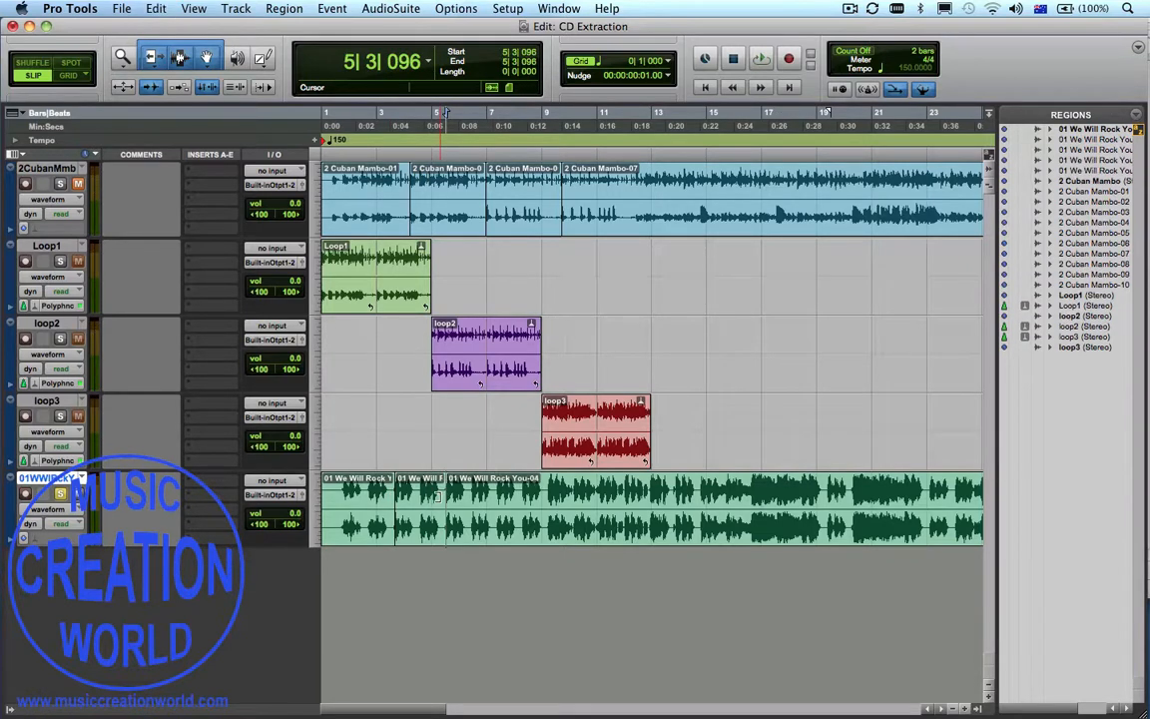
Select the short 01 We Will Rock You region between 3|3|622 and 5|3|096 and audition it
click(424, 537)
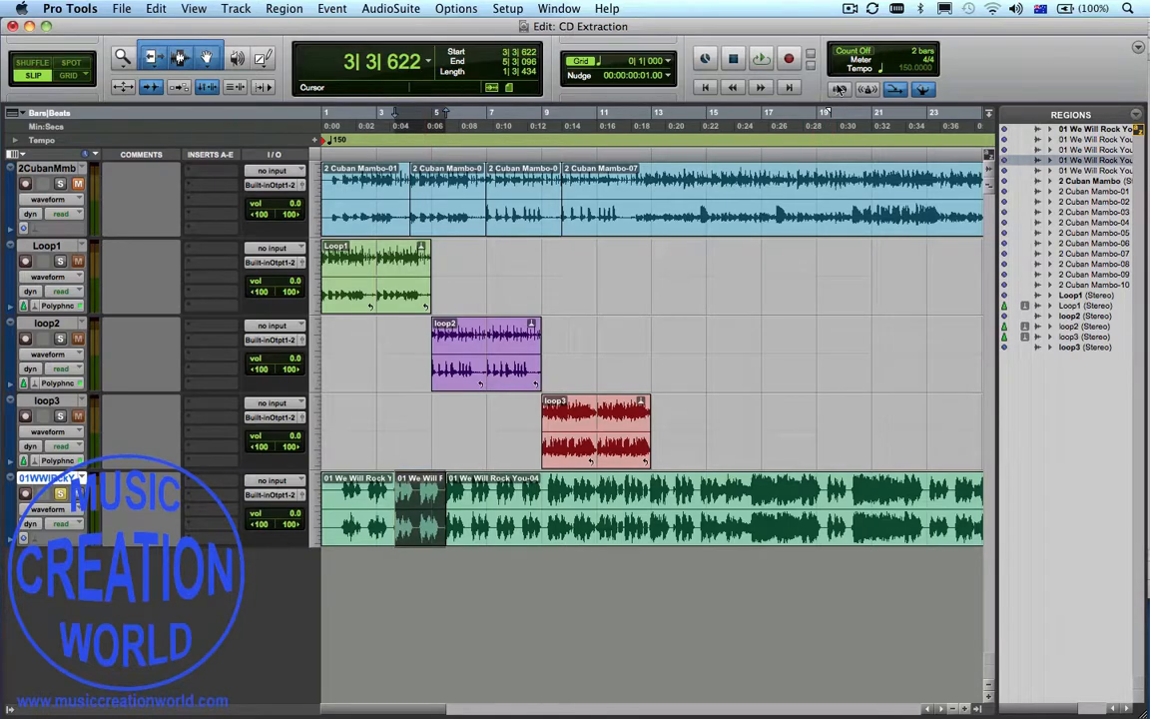
click(760, 60)
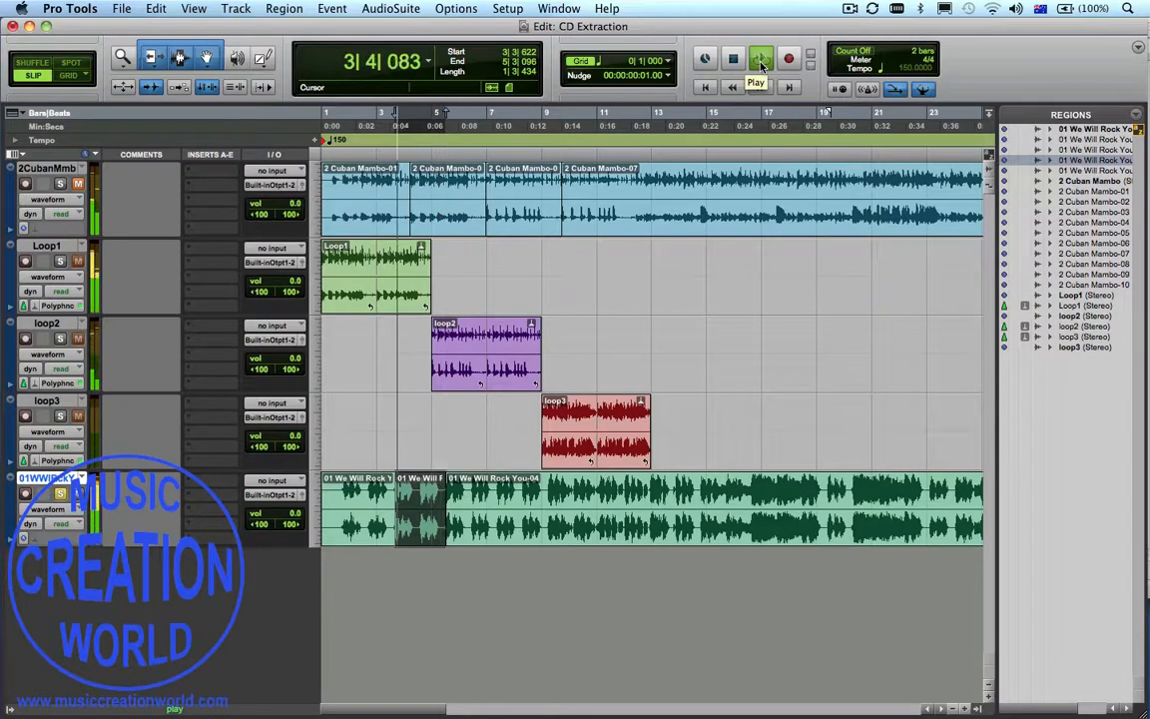
click(759, 60)
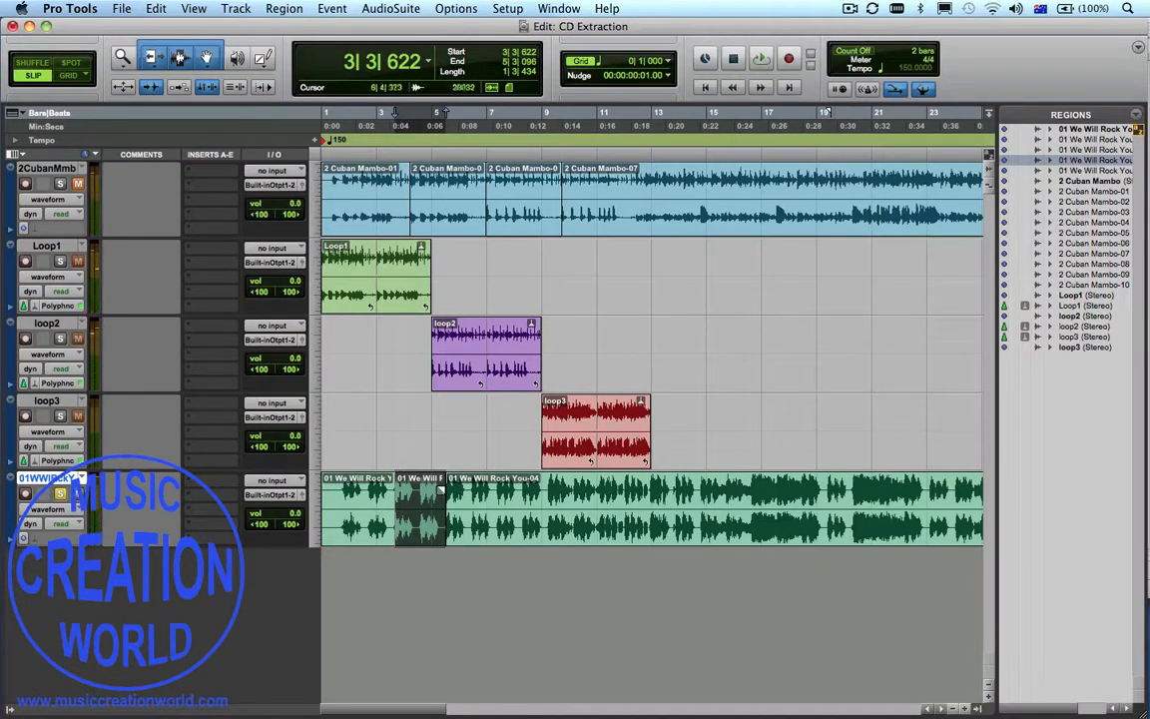